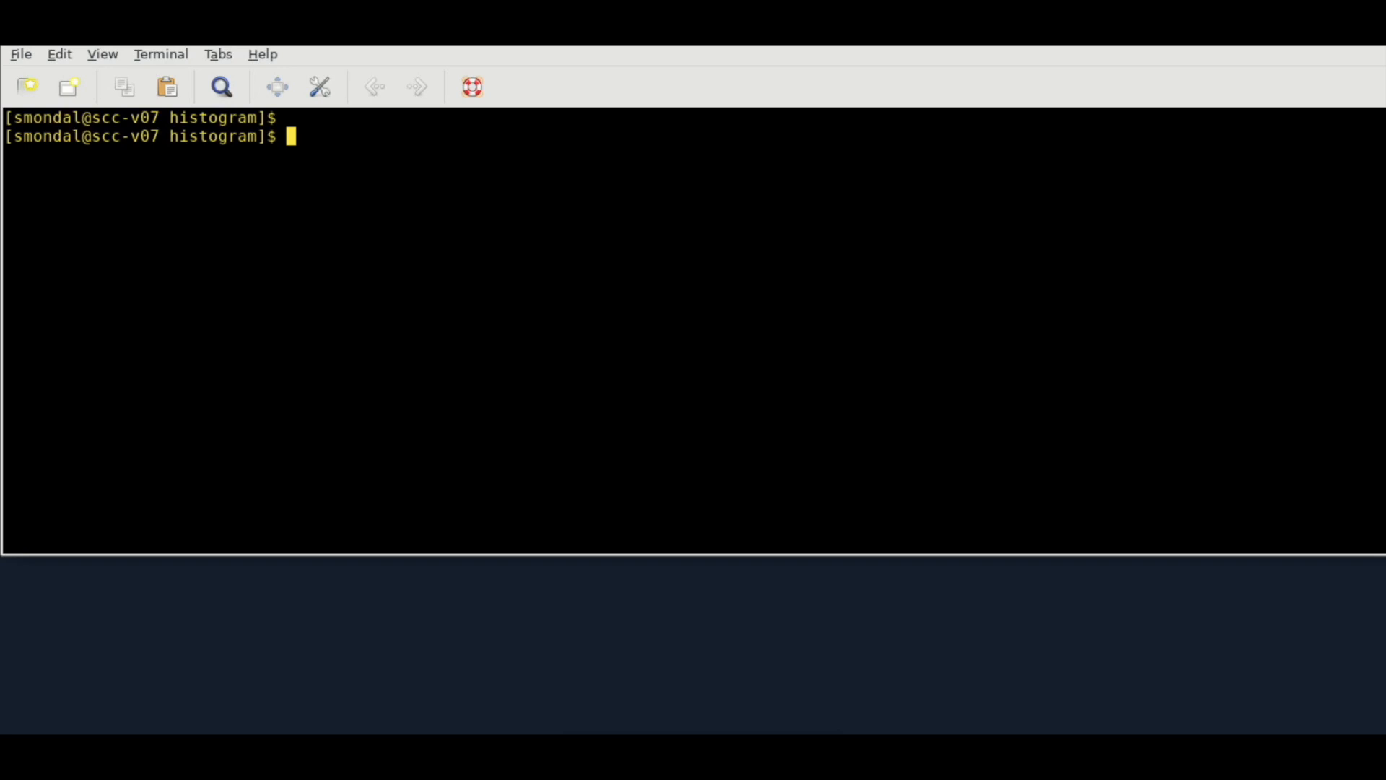
Open polystat.xvg in vim to inspect its data columns, then save and quit the file
type("vim polystat.xvg")
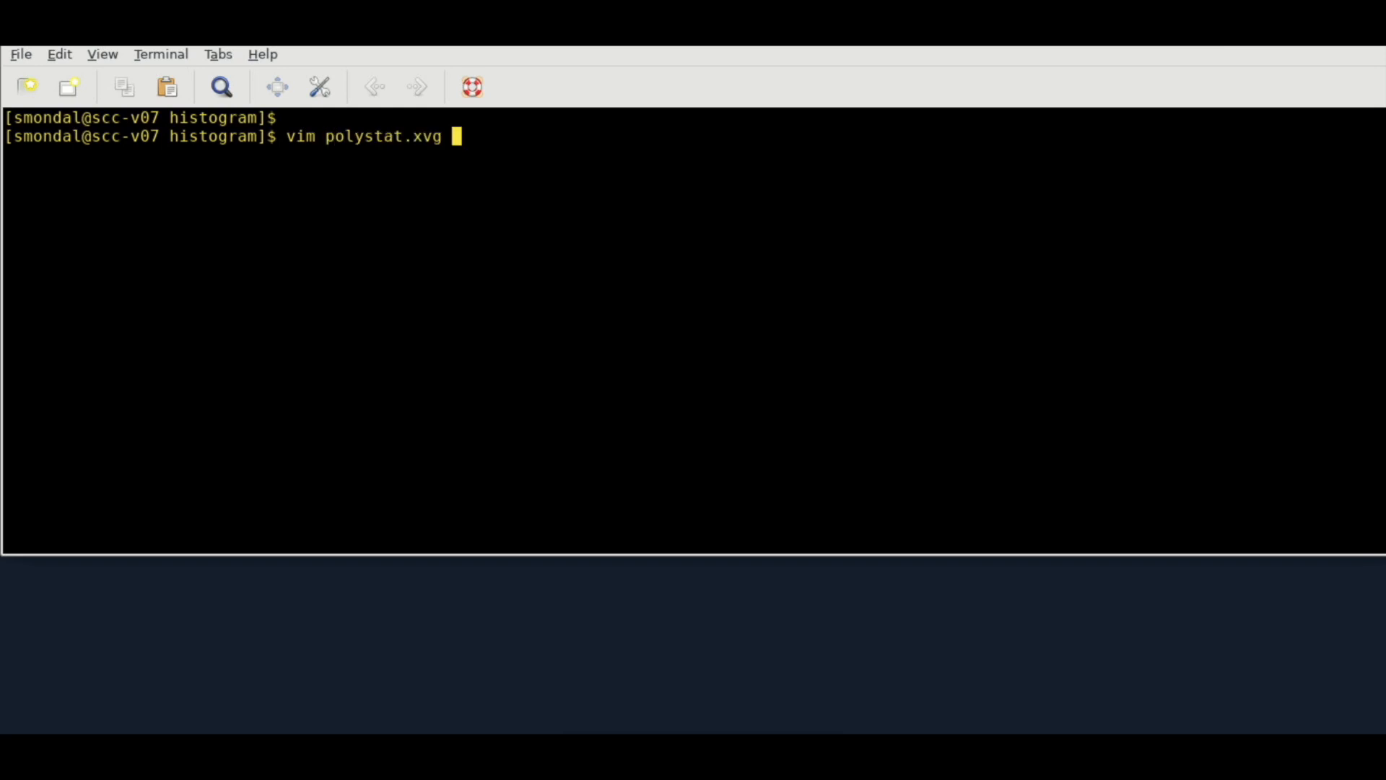
key("Return")
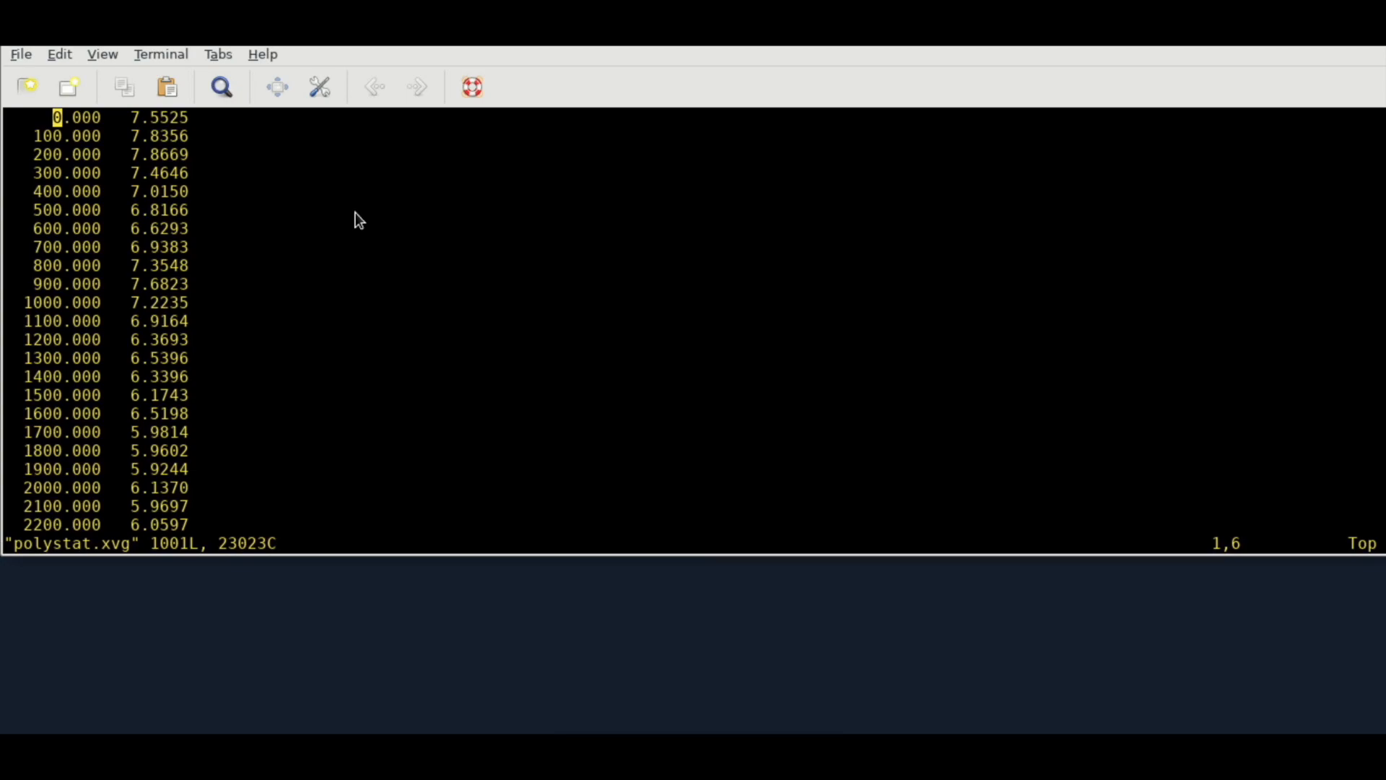
type(":w")
key("Return")
type(":q")
key("Return")
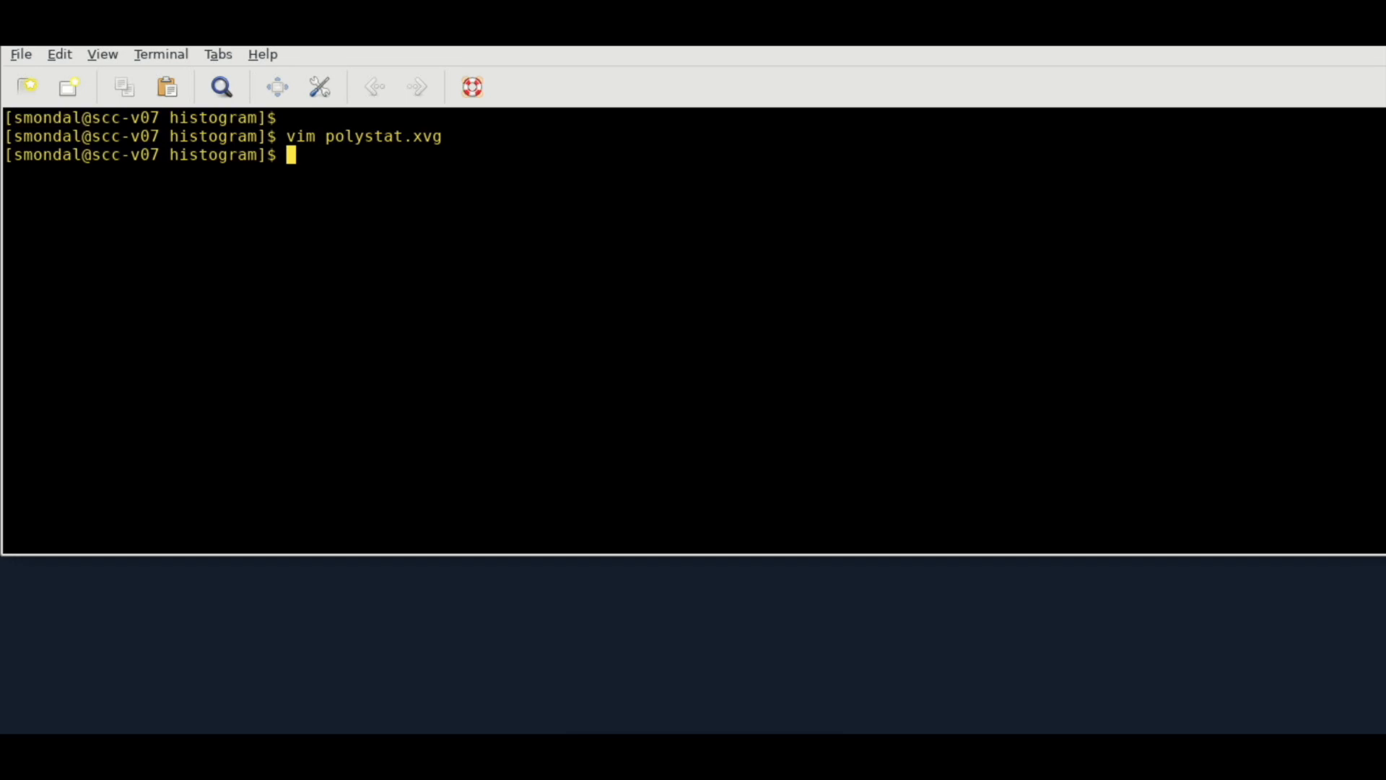
Plot polystat.xvg with xmgrace and maximize the plot window
type("xmgrace polystat.xvg")
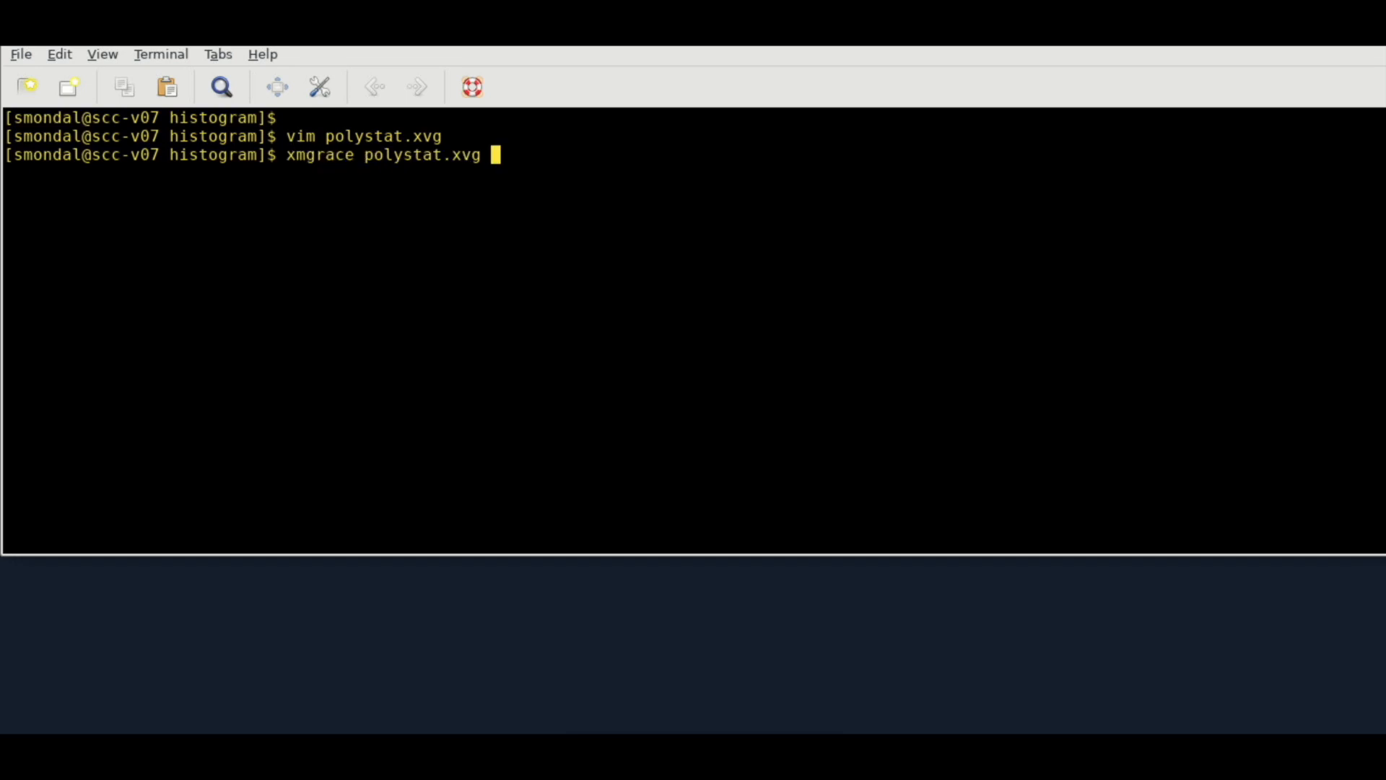
key("Return")
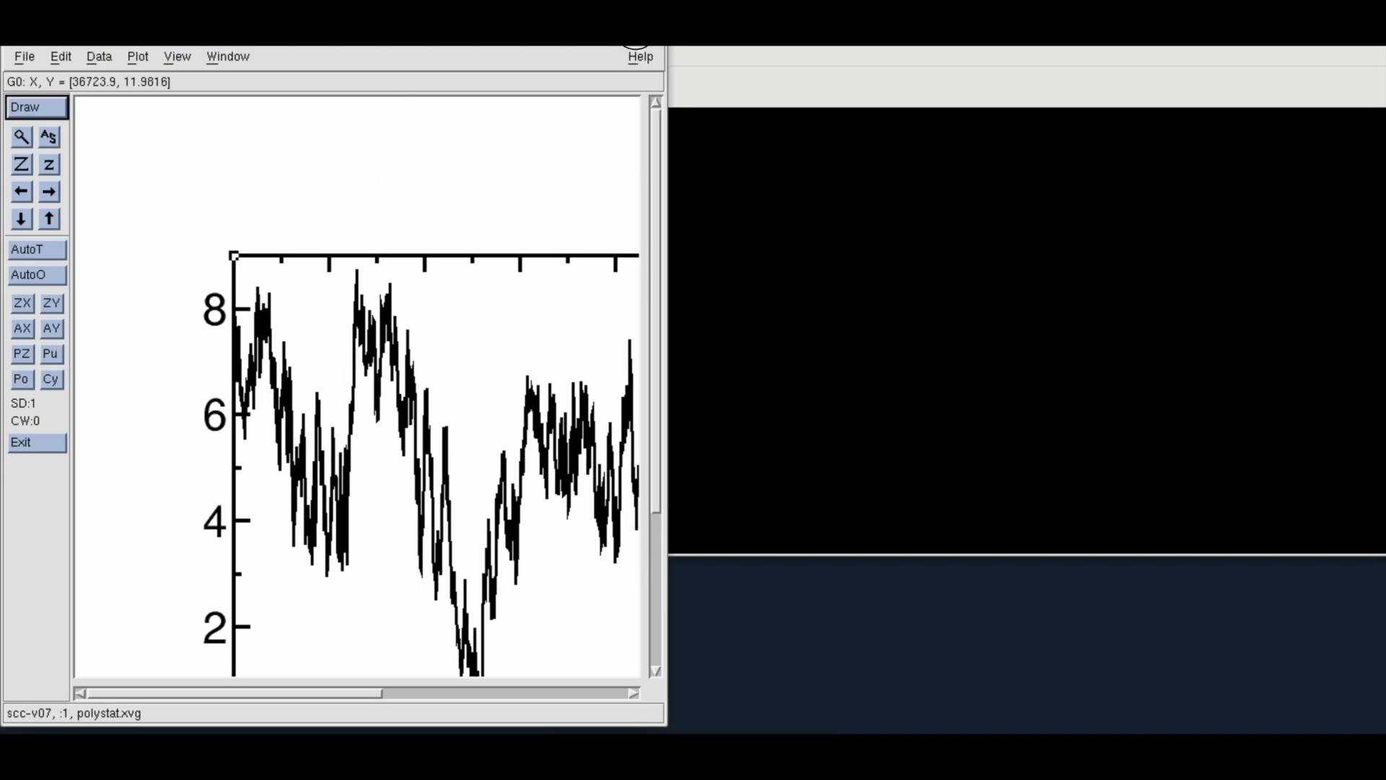
left_click(635, 30)
Resize the graph frame from its lower-right corner to make the plot wider and shorter
left_click_drag(1385, 279, 1385, 369)
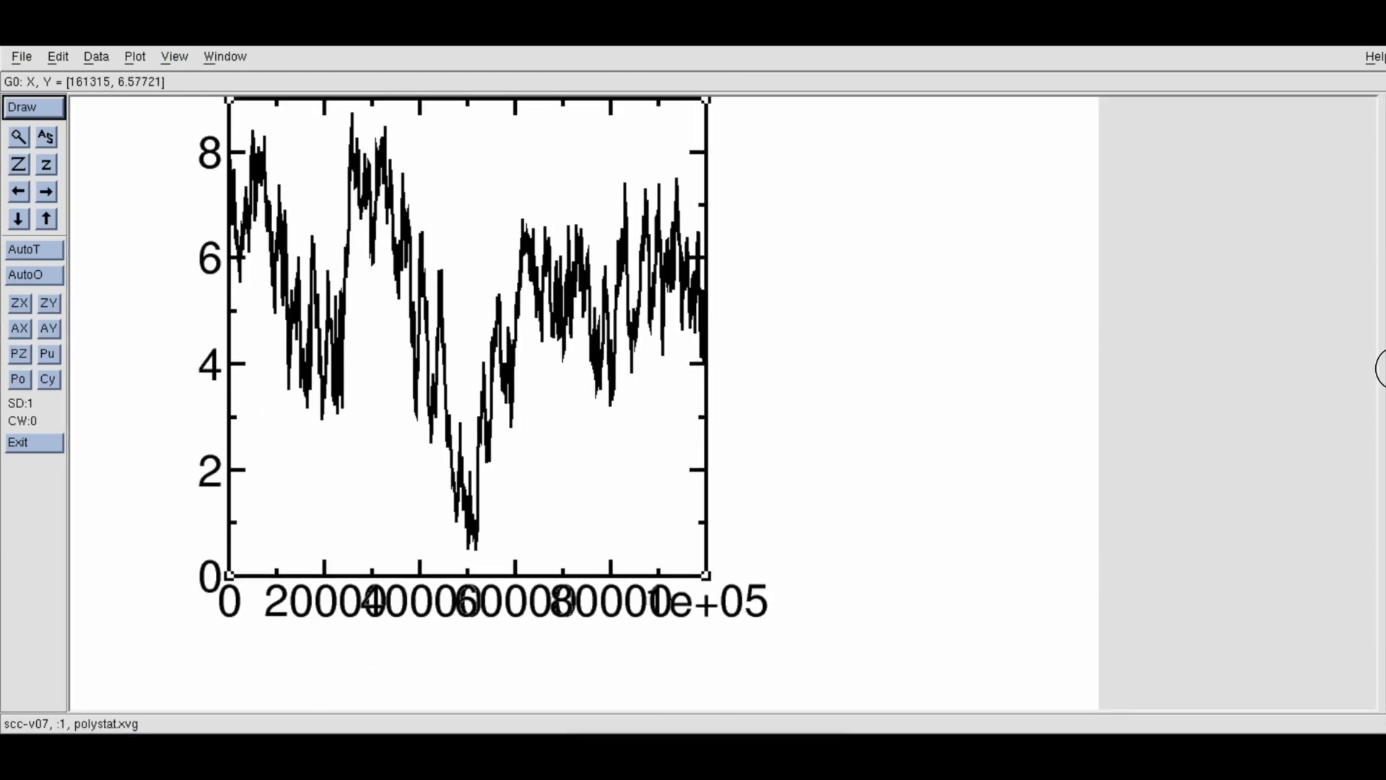
left_click(705, 576)
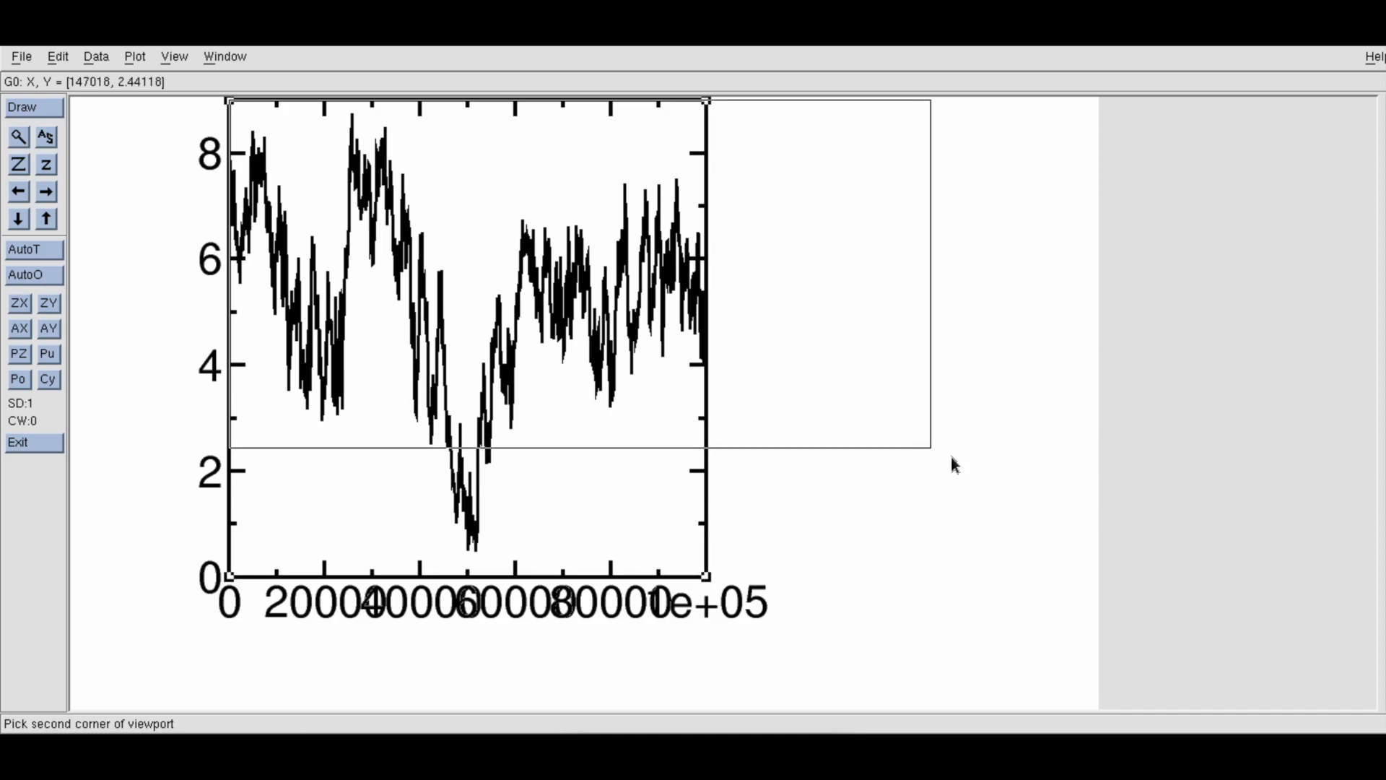
left_click(1006, 478)
left_click_drag(1384, 235, 1384, 174)
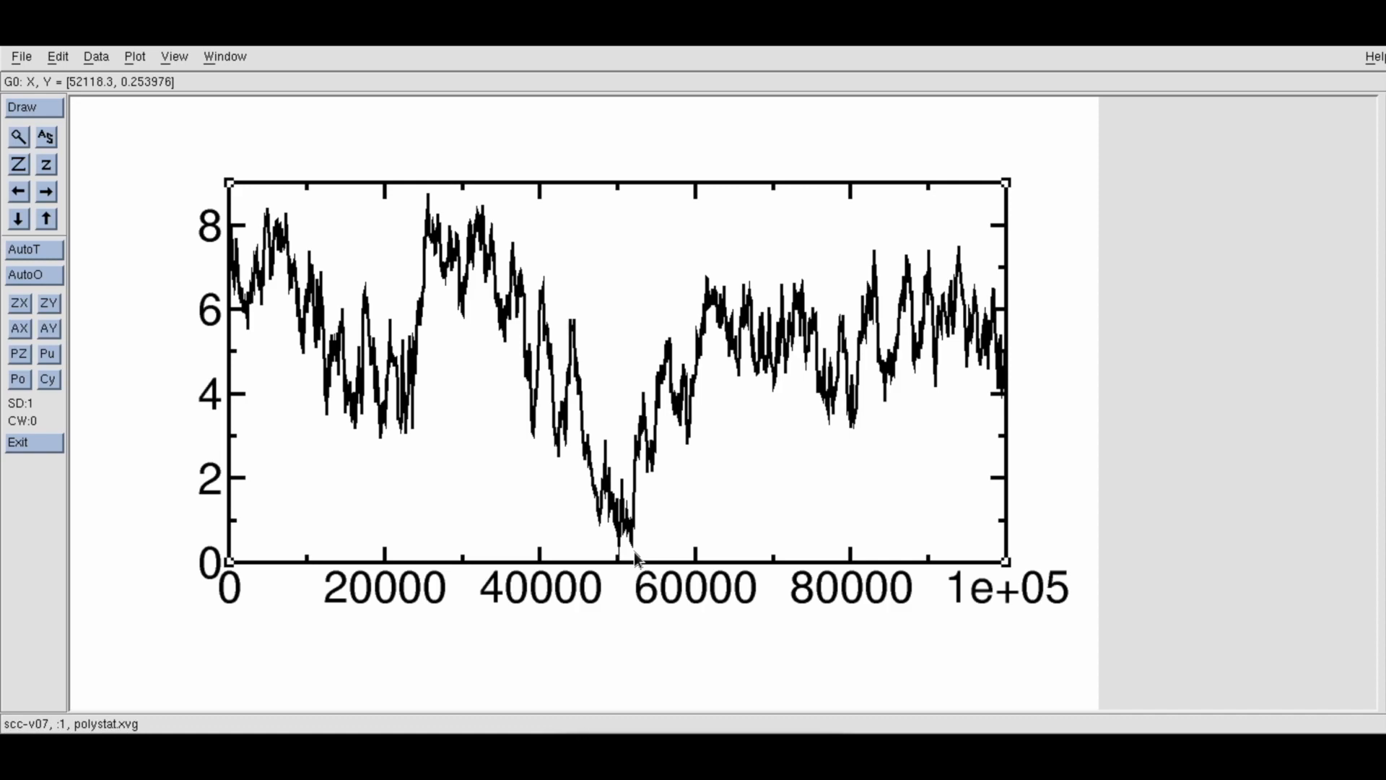
Start a histogram transformation with G0.S0 as the source set and enable normalization
left_click(98, 57)
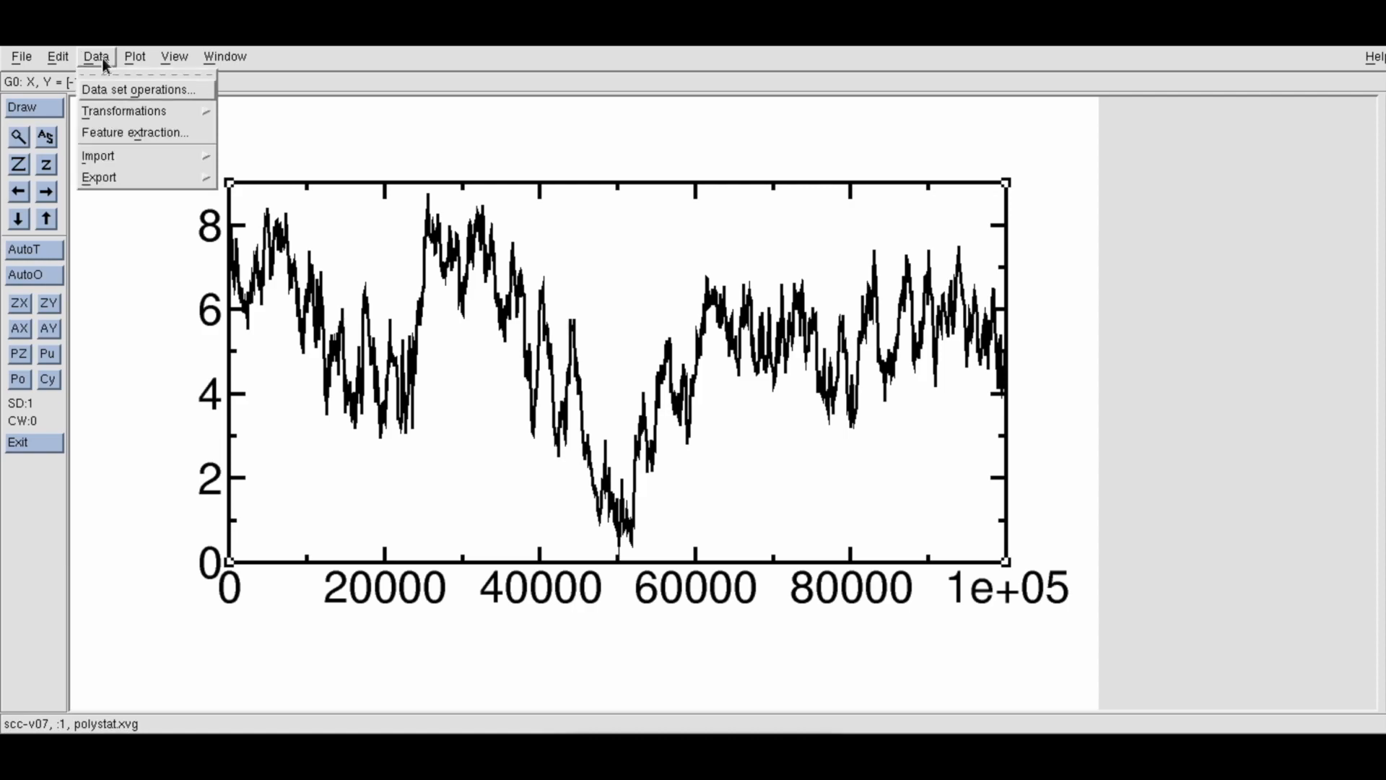
mouse_move(111, 114)
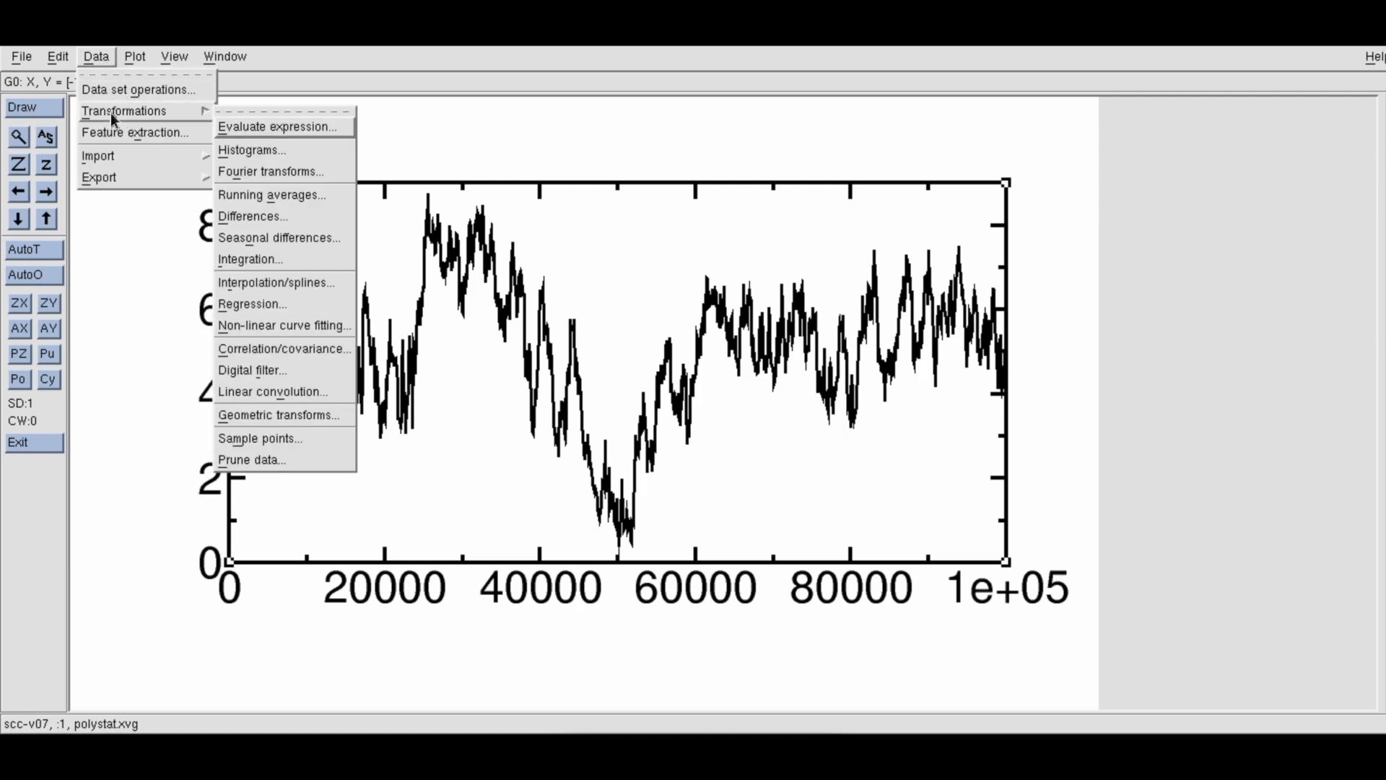
left_click(239, 152)
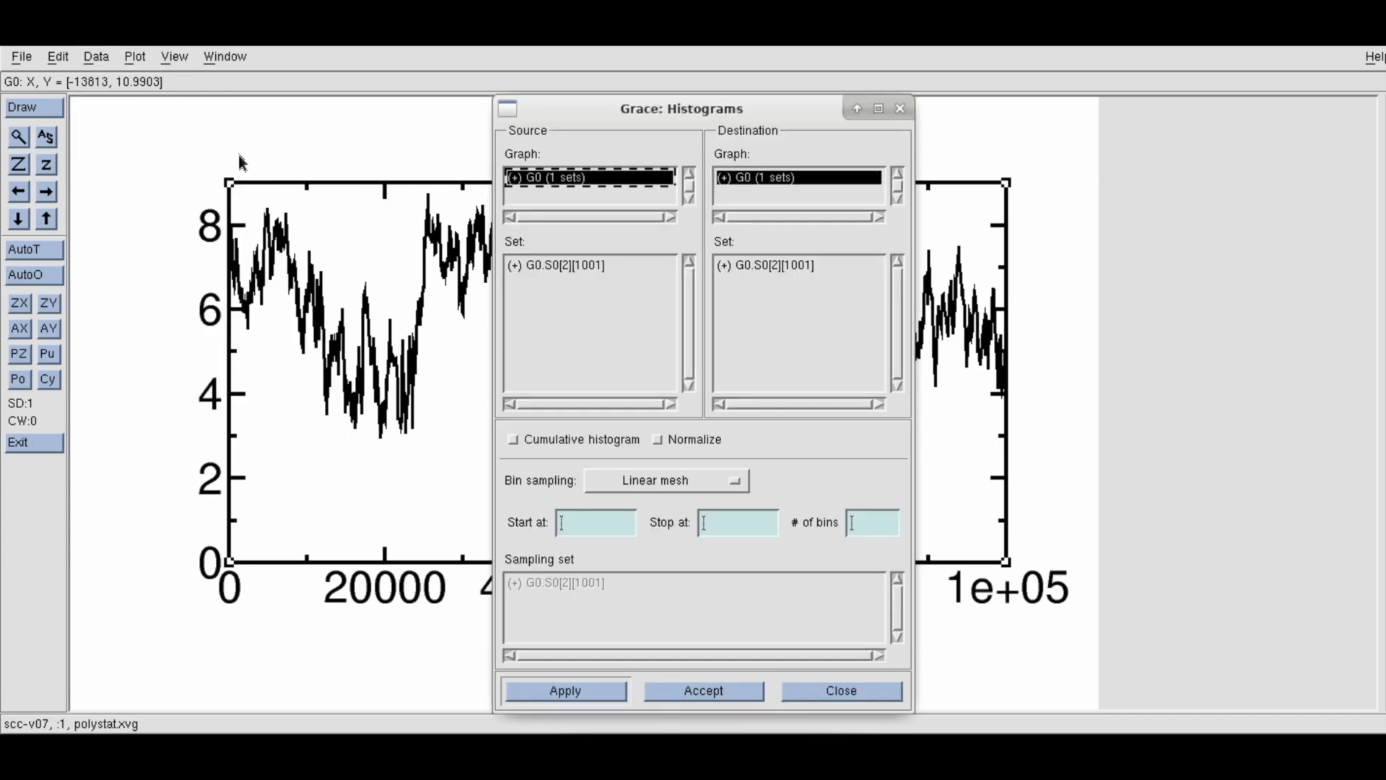
left_click(593, 267)
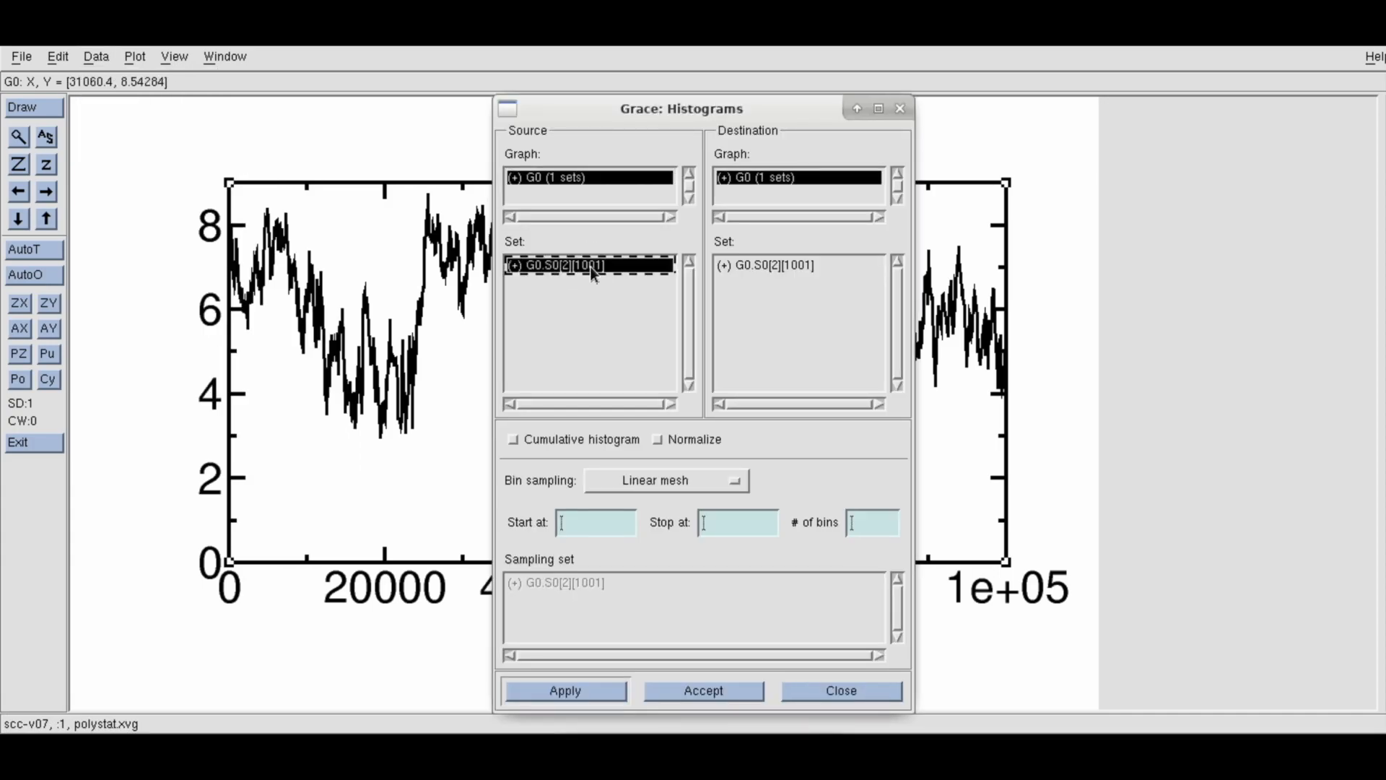
left_click(658, 440)
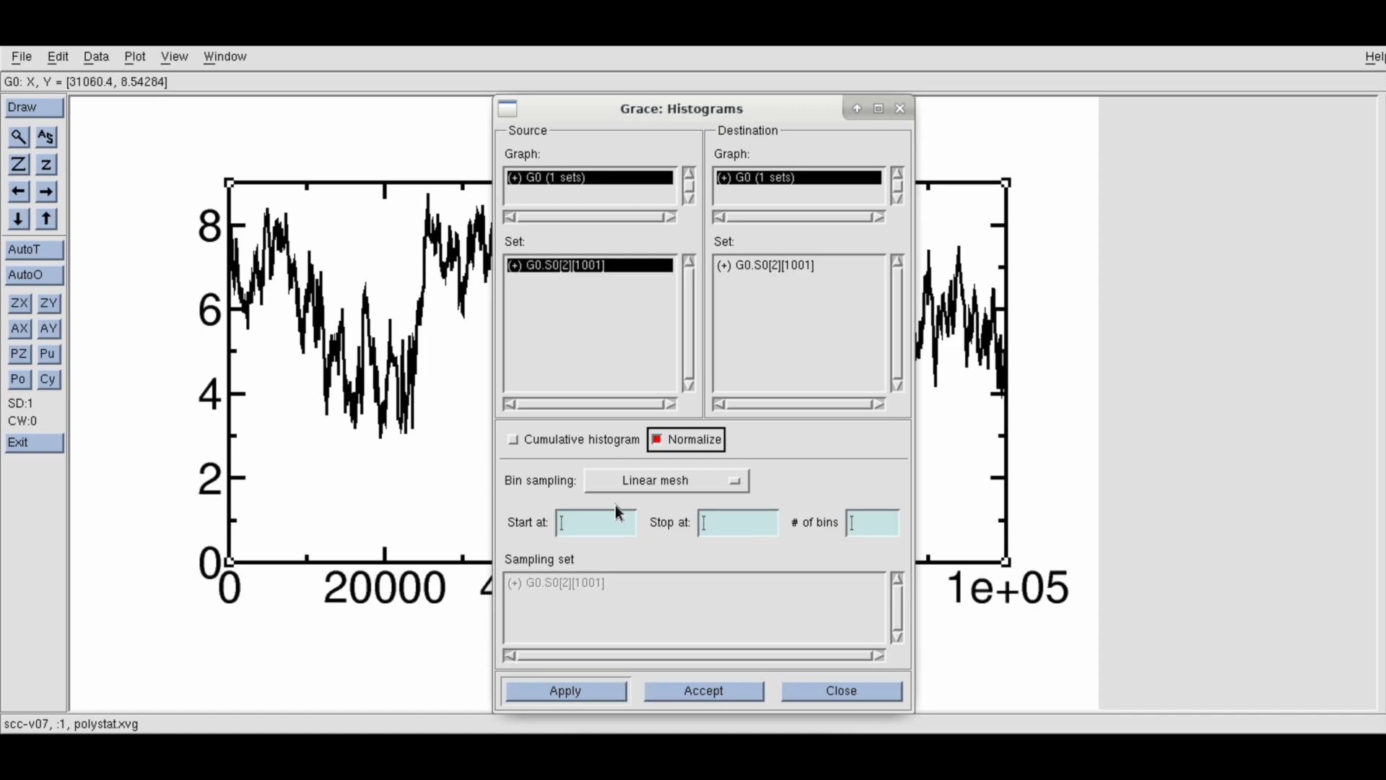
Set the histogram range from 0 to 9 with 45 bins and apply it
left_click(601, 529)
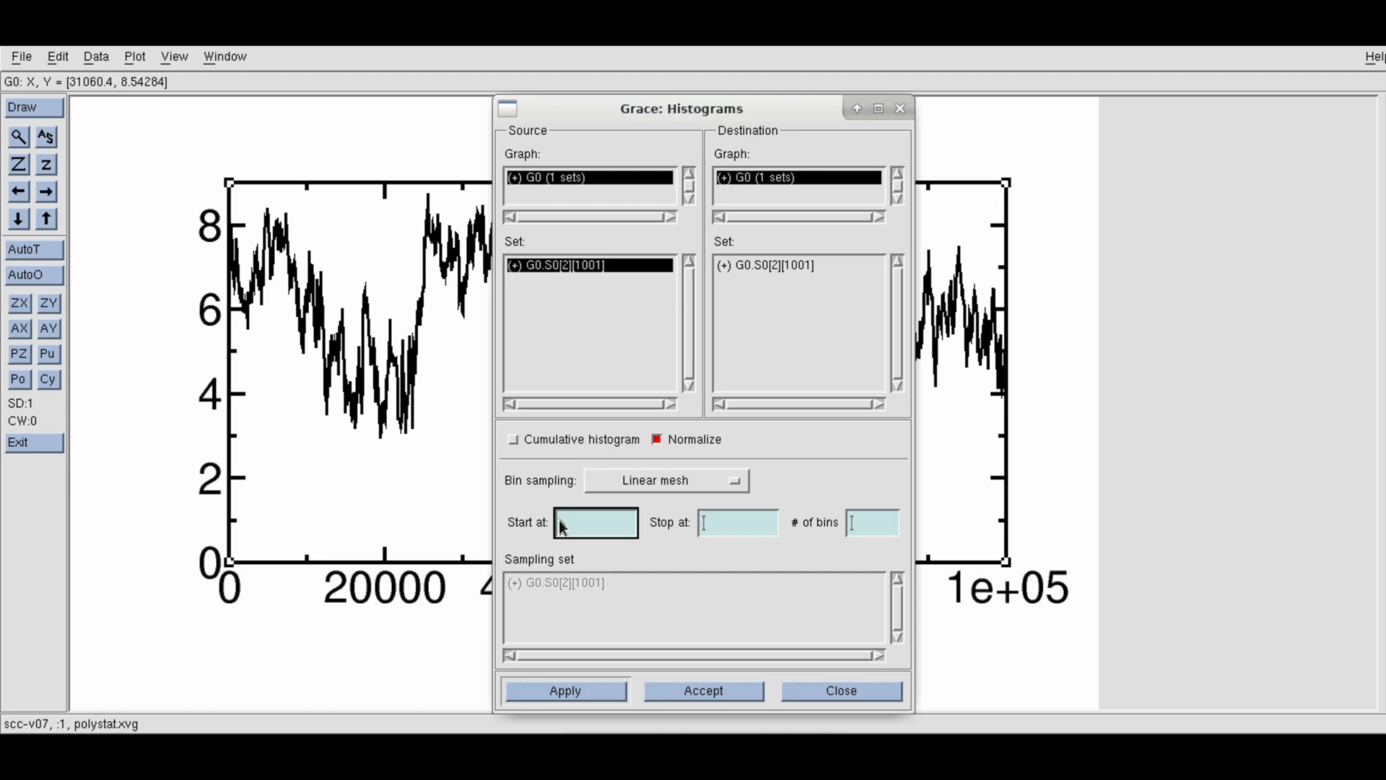
type("0")
left_click(739, 523)
left_click_drag(638, 122, 865, 162)
type("9")
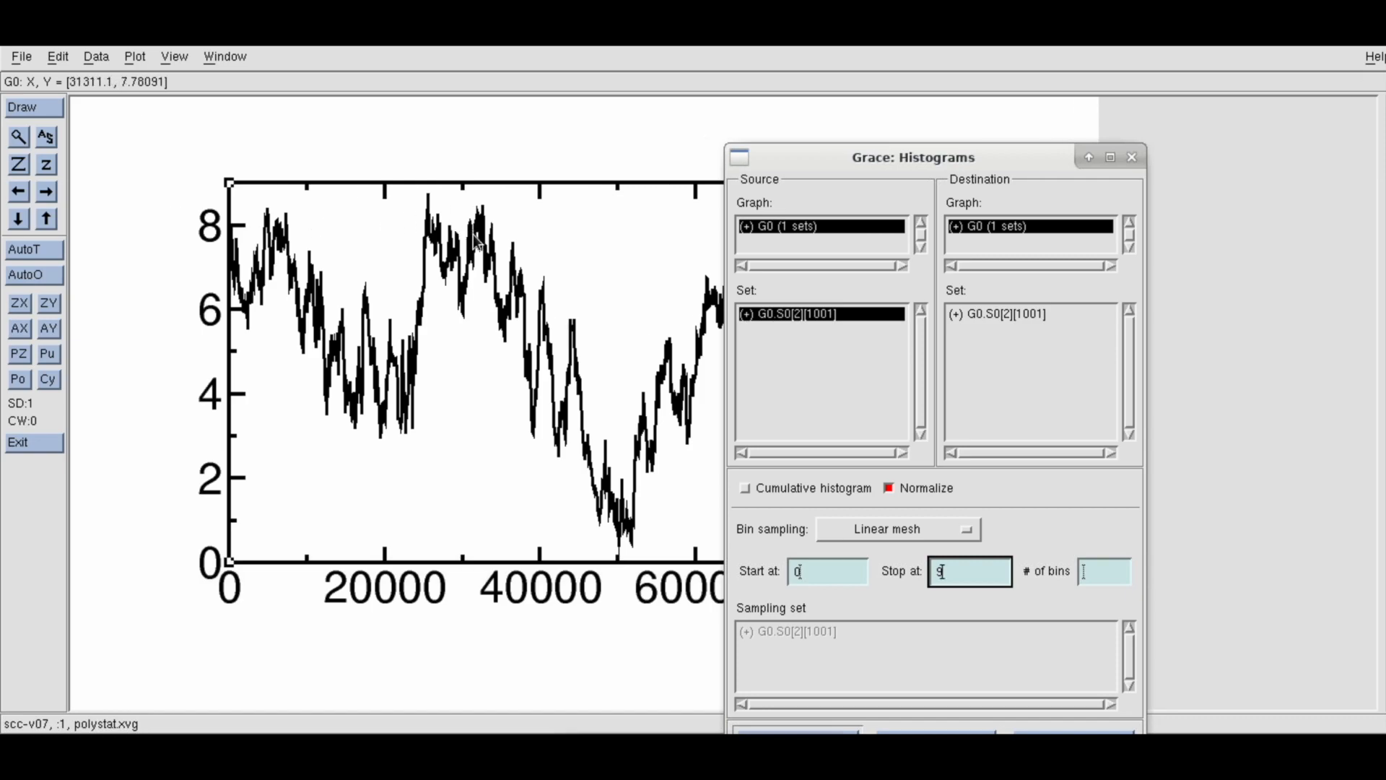
left_click(1103, 579)
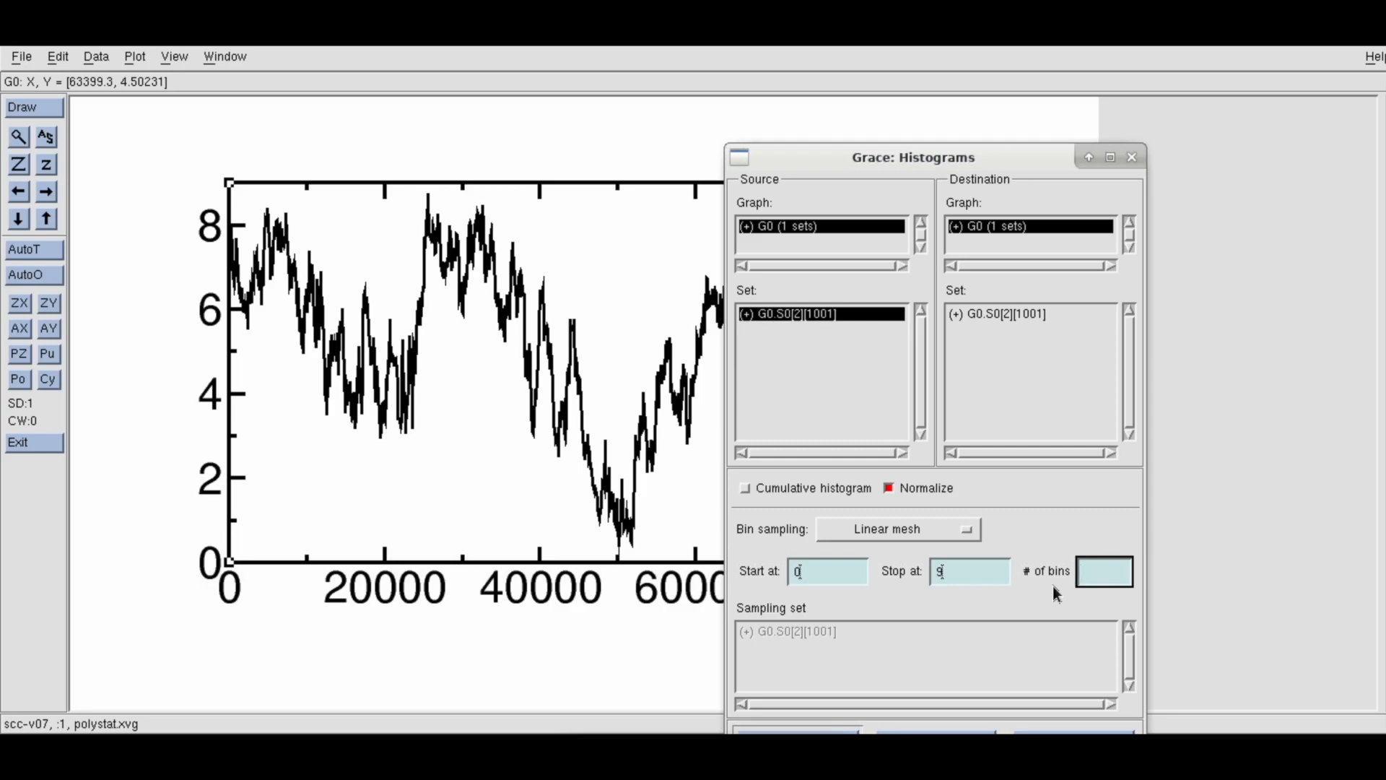
type("45")
left_click_drag(1004, 153, 1005, 124)
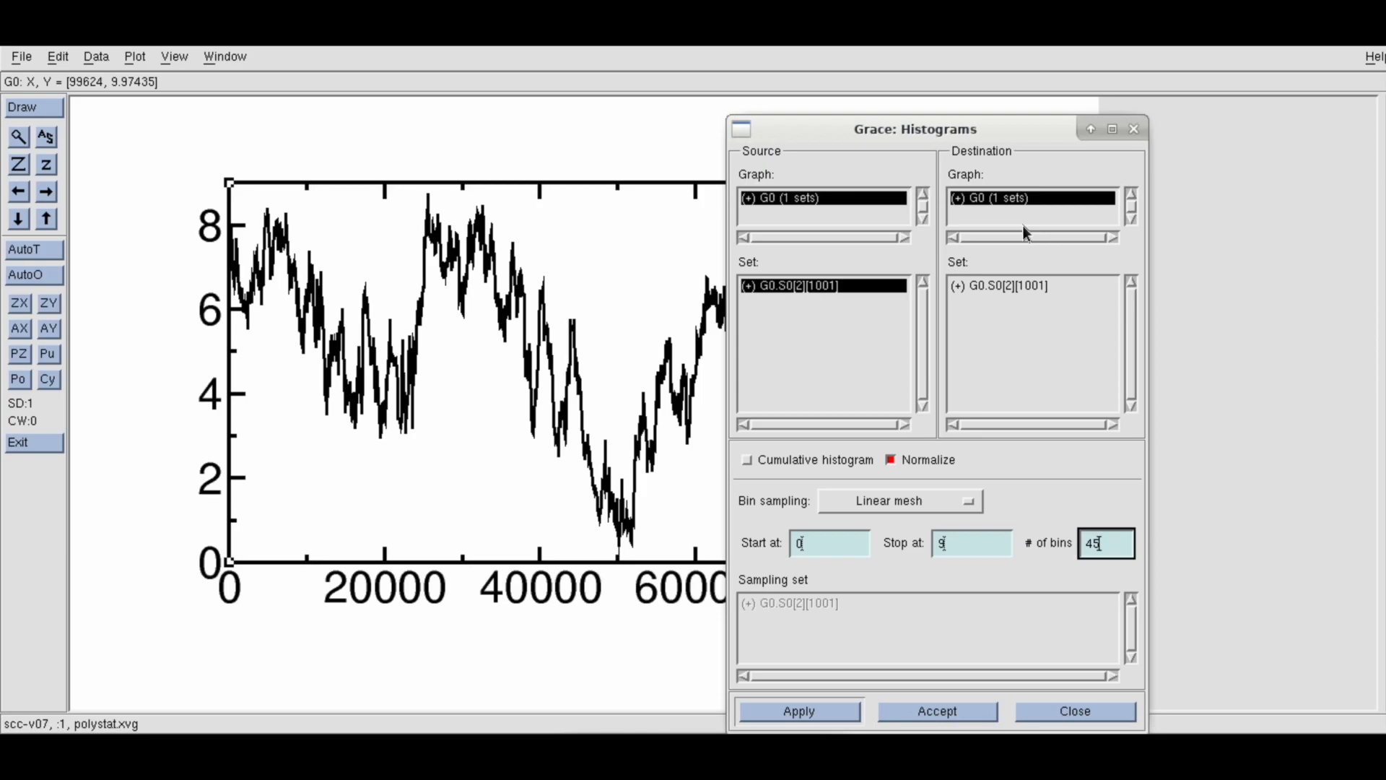
left_click(818, 711)
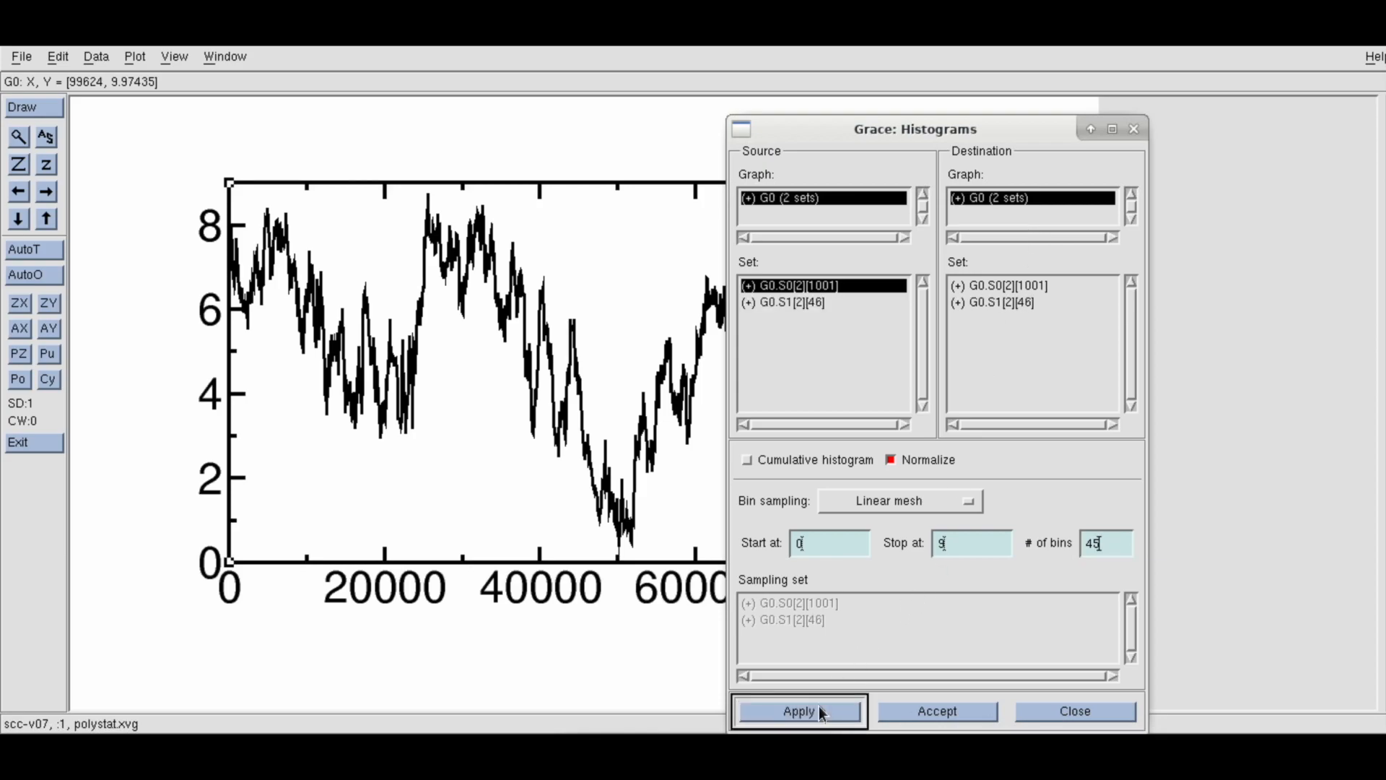
Hide the original data set G0.S0, autoscale the graph to the histogram, and close the Histograms dialog
right_click(824, 286)
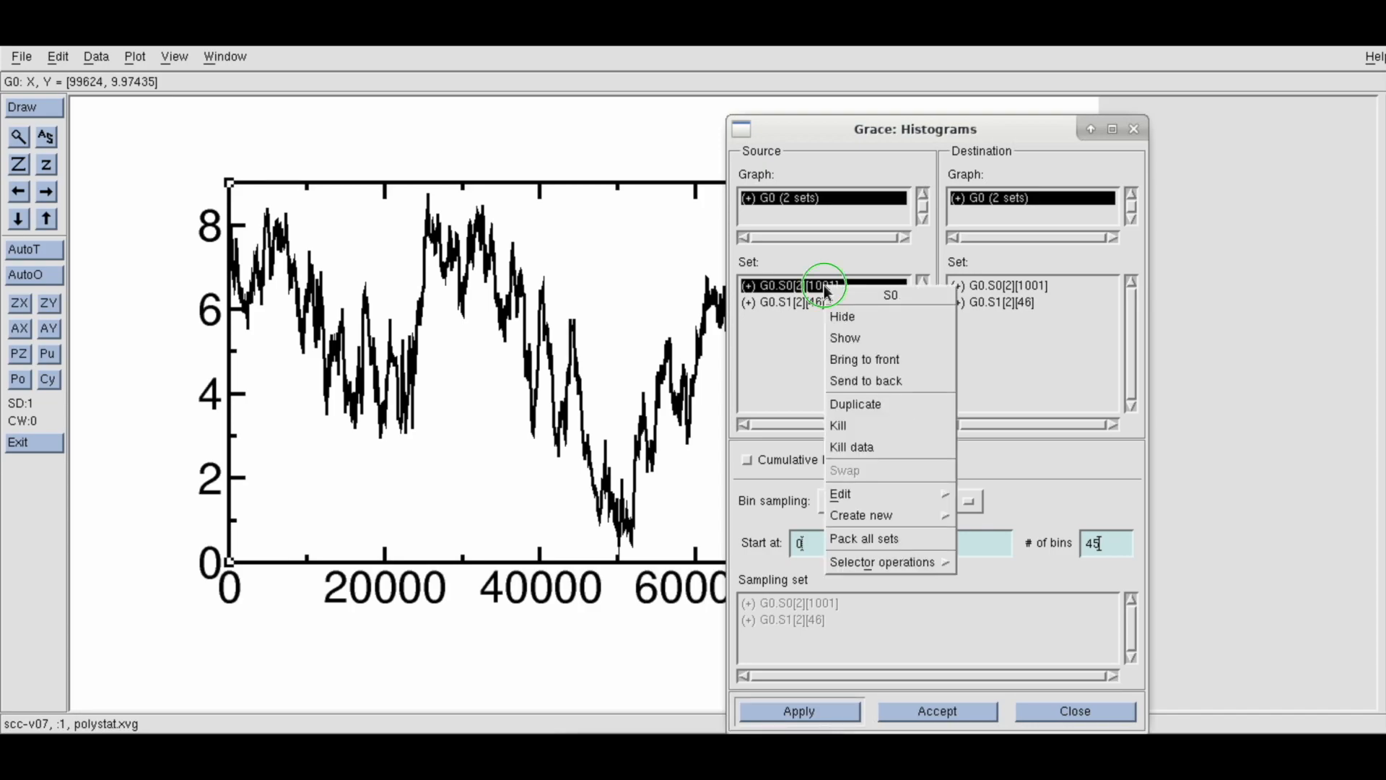
left_click(839, 318)
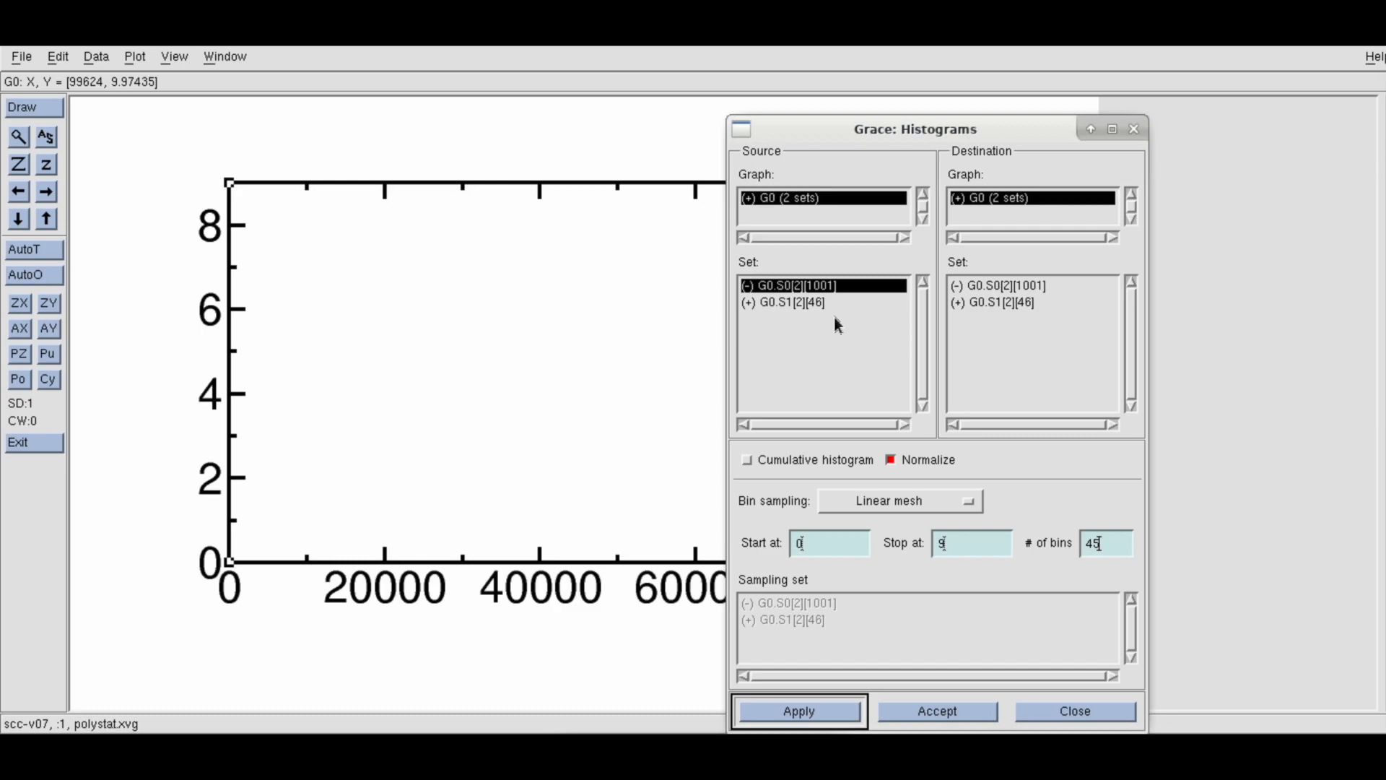
left_click(52, 145)
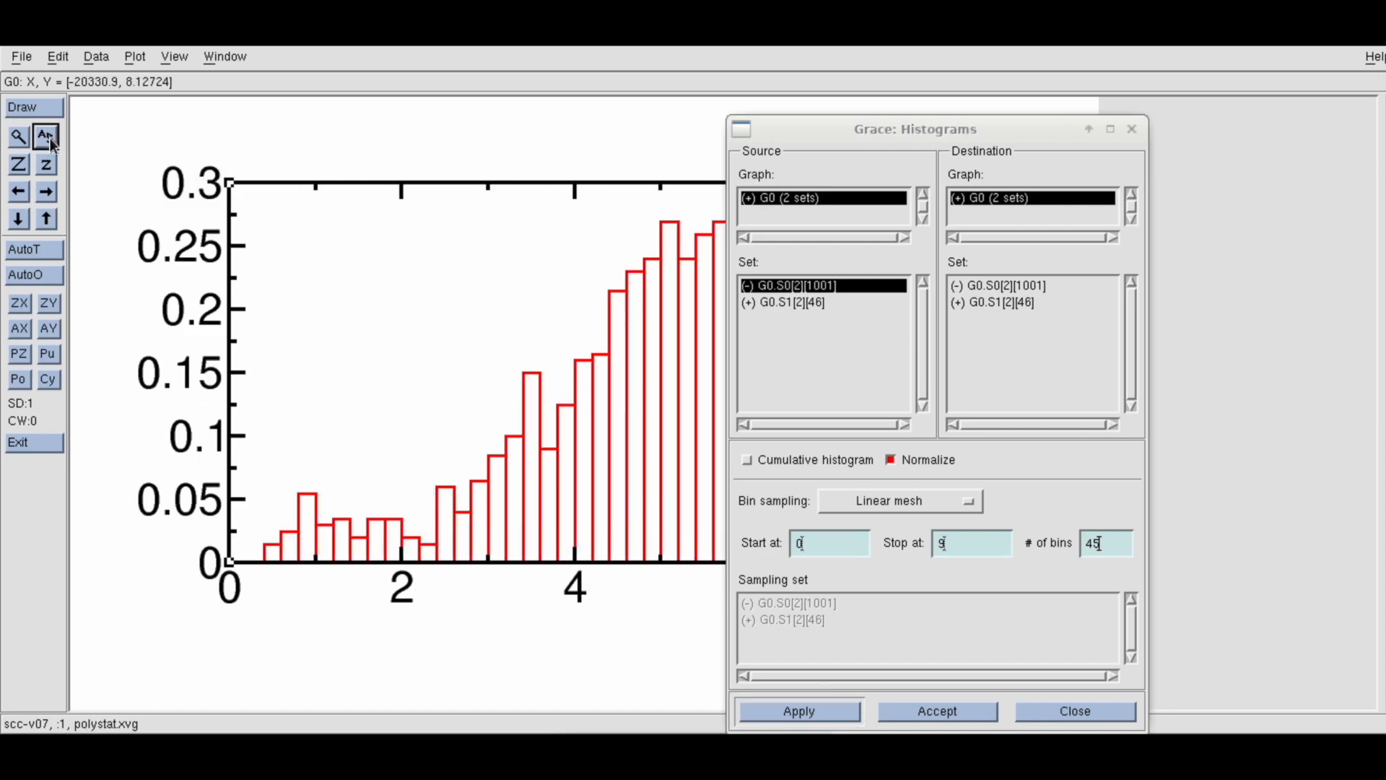
left_click(1131, 133)
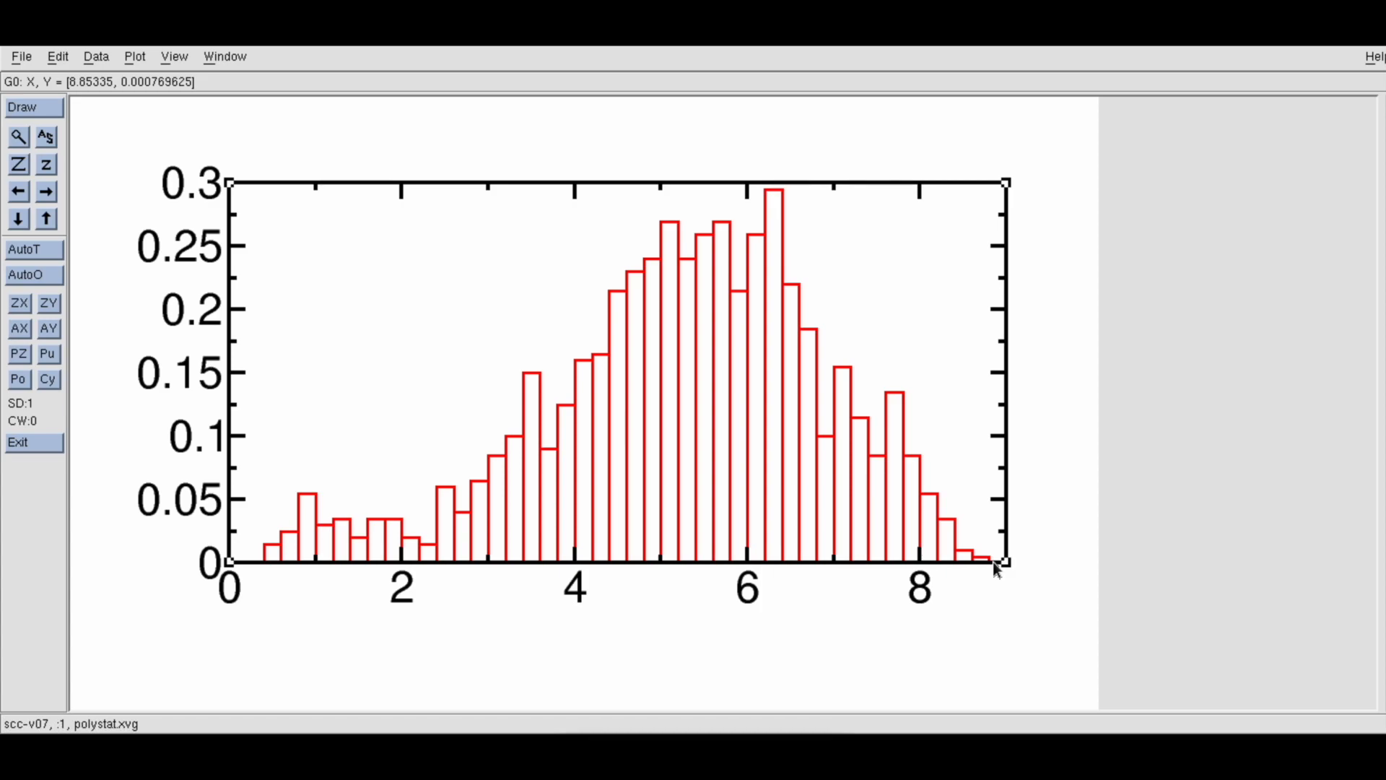
Change the line type of the histogram set G0.S1 to Straight and apply it
double_click(788, 367)
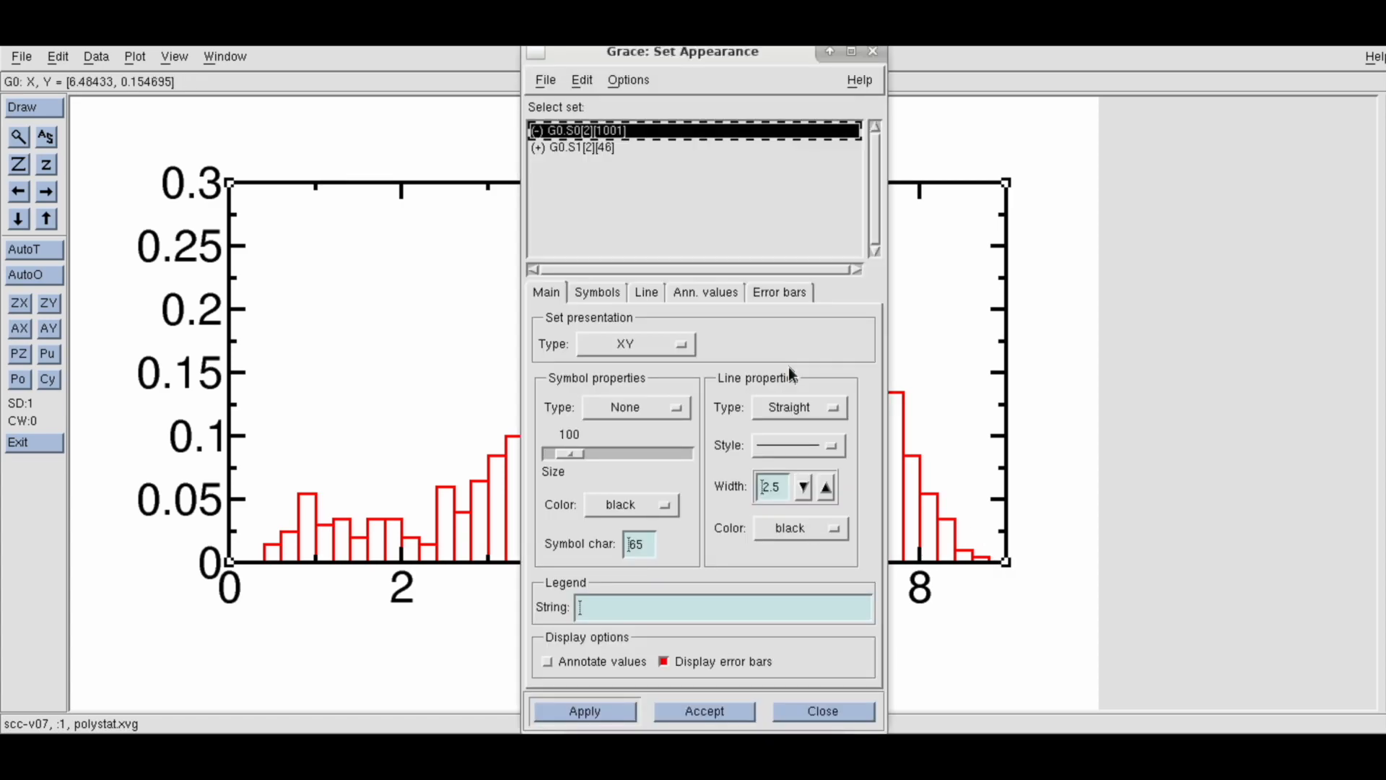
left_click(584, 148)
left_click_drag(617, 64, 1073, 111)
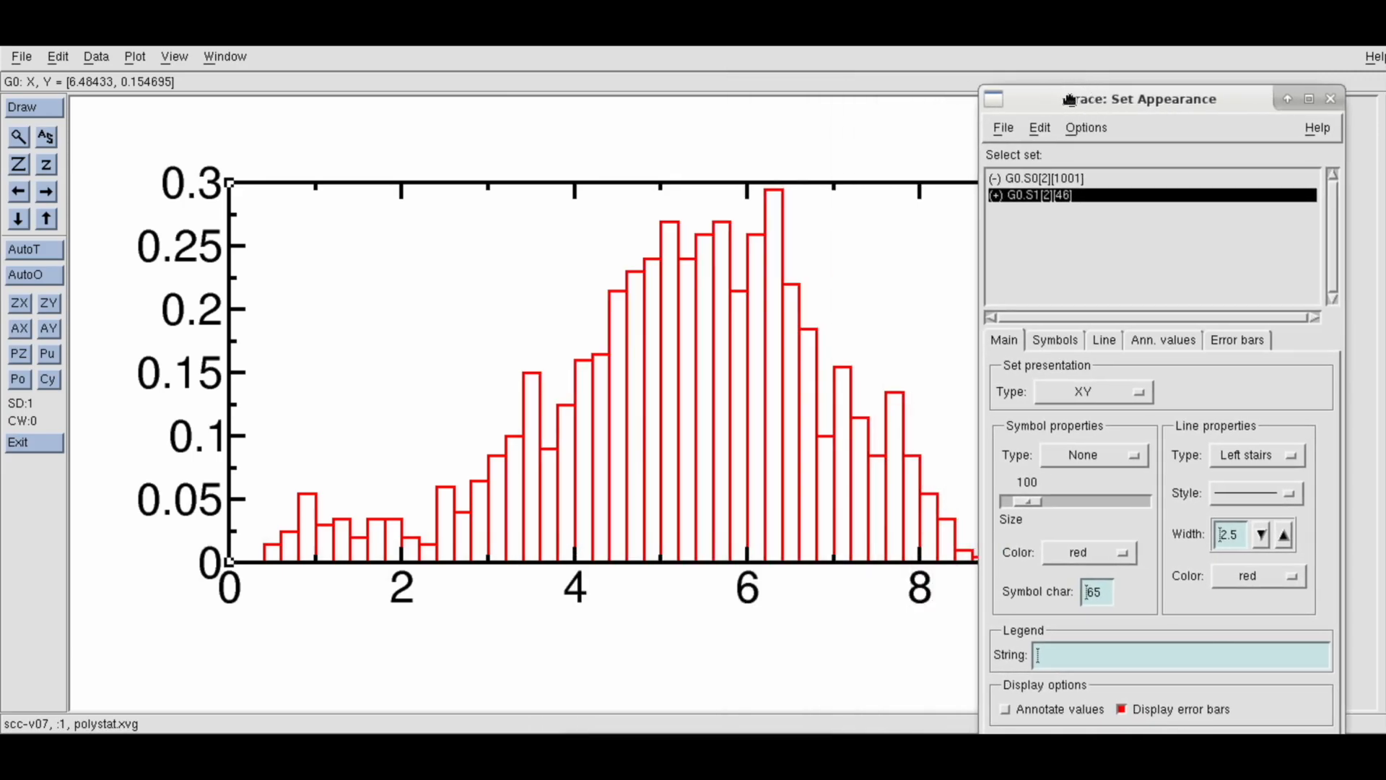
left_click(1251, 461)
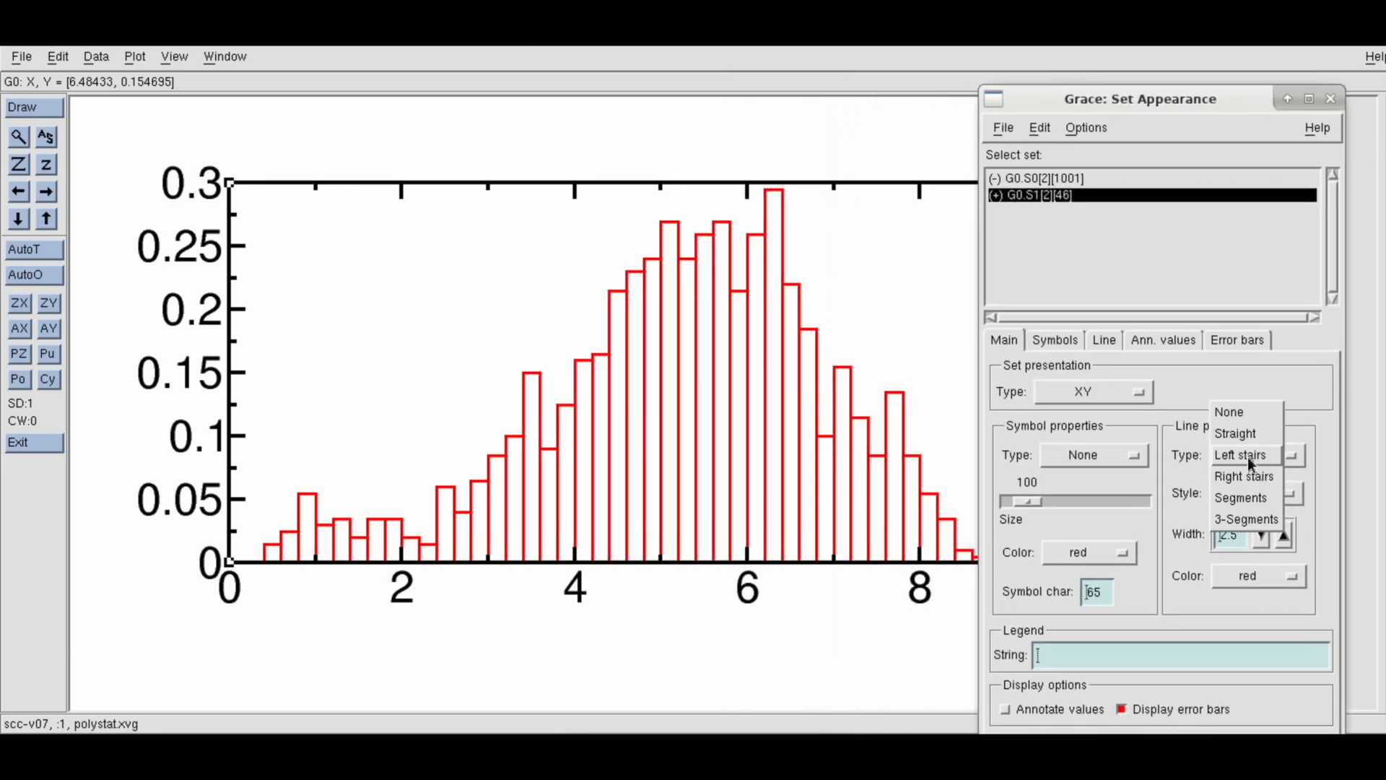
left_click(1242, 436)
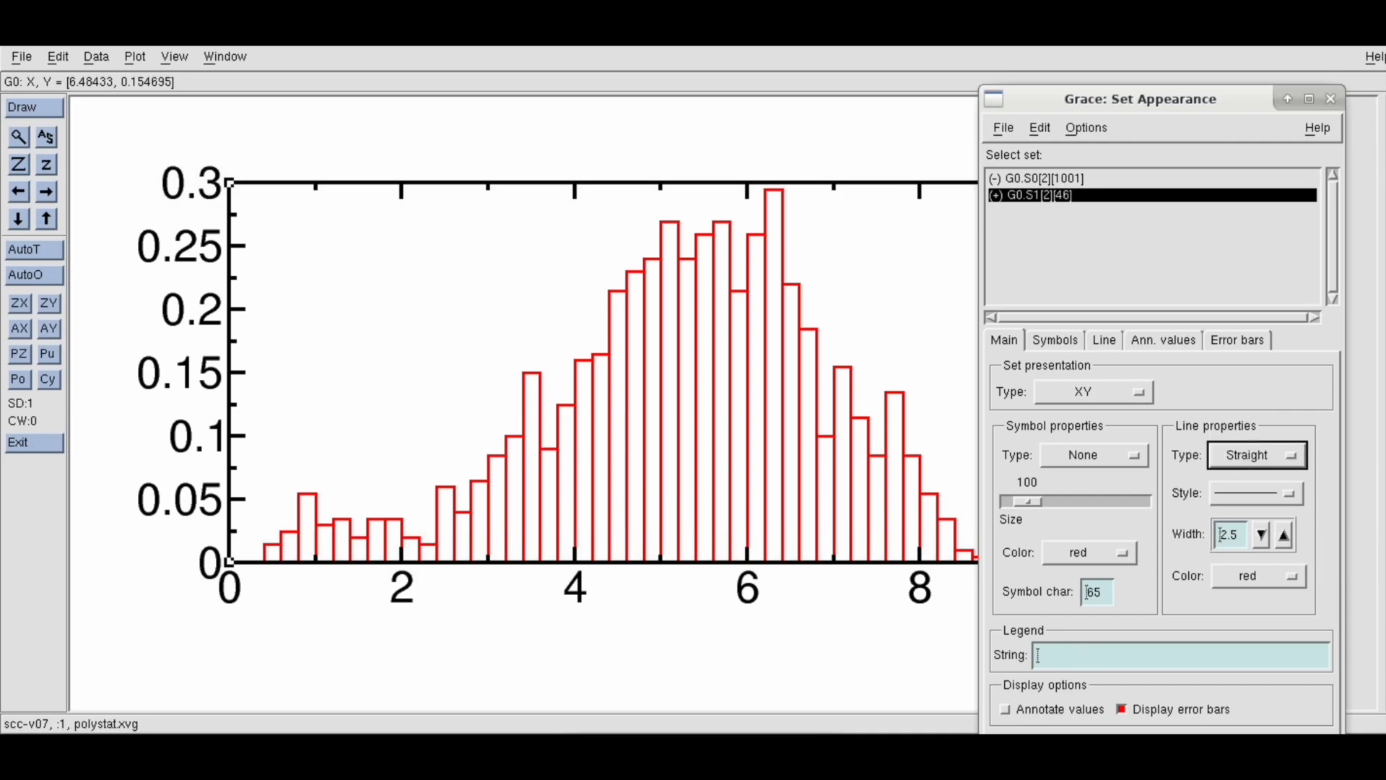
left_click(1040, 752)
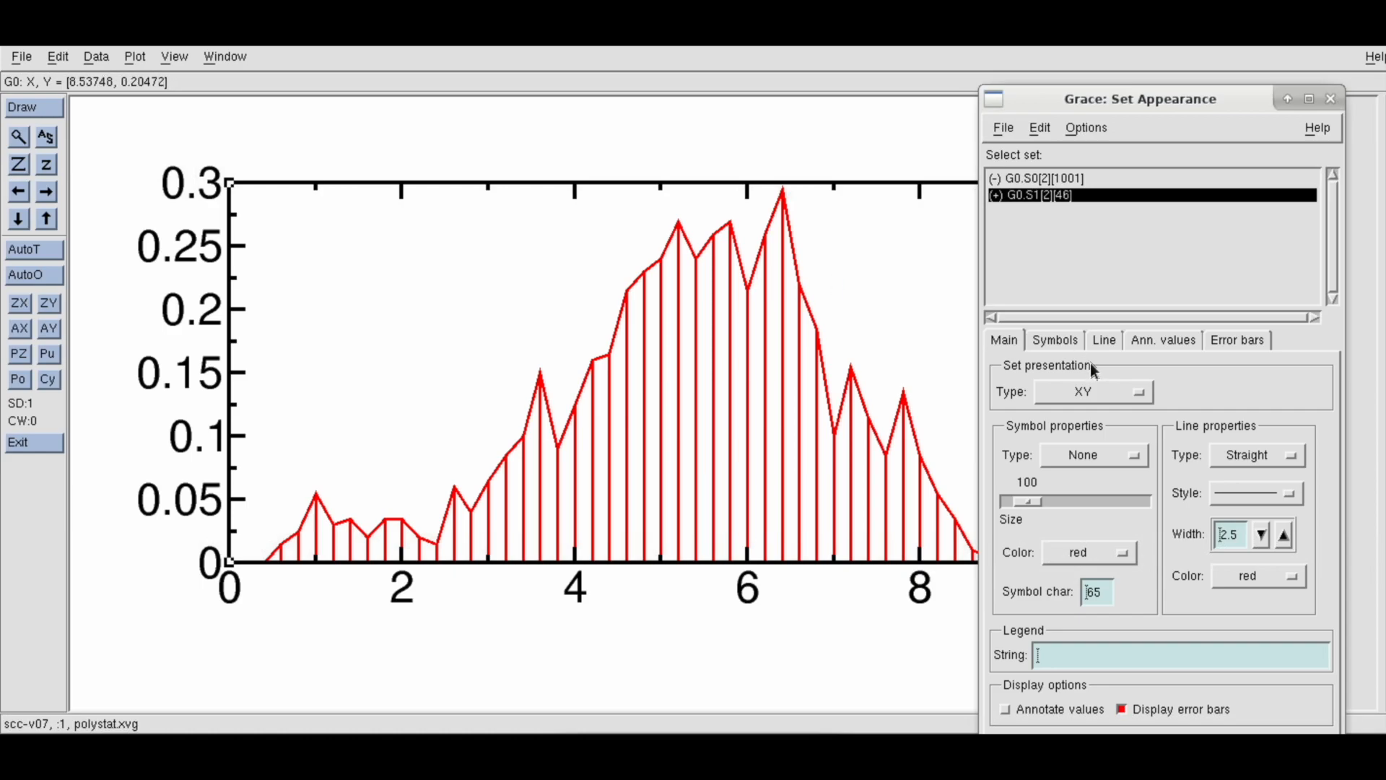
Turn off drop lines for the histogram set, apply the change, and close the Set Appearance dialog
left_click(1107, 346)
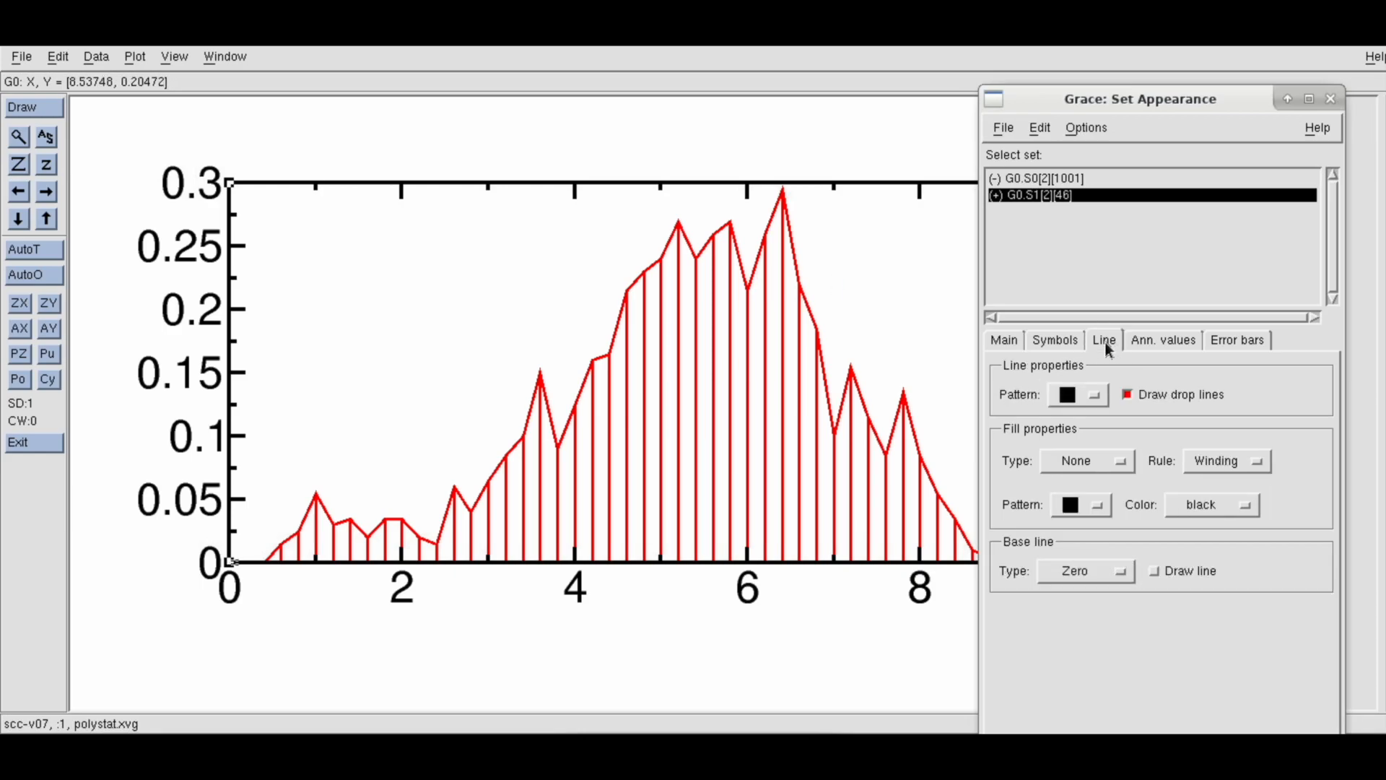
left_click(1130, 397)
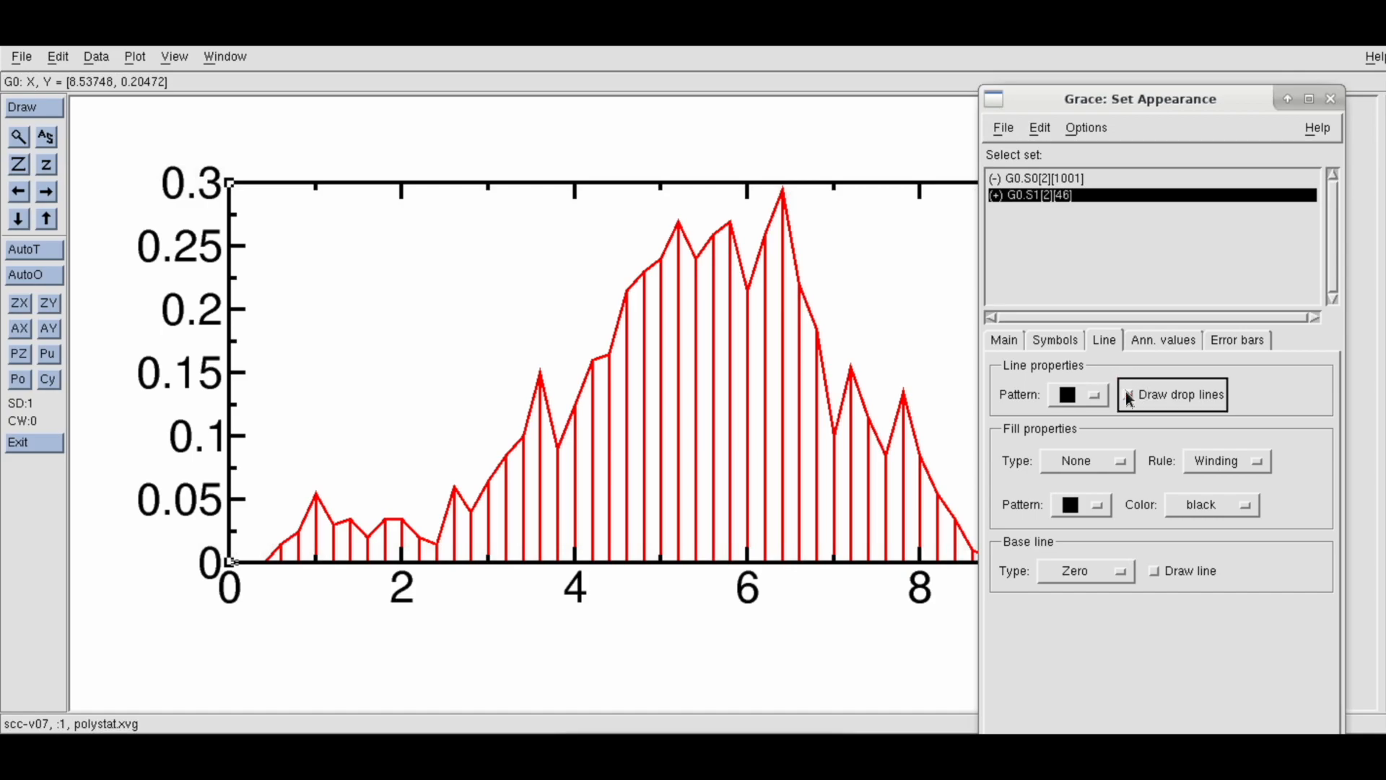
left_click(1044, 748)
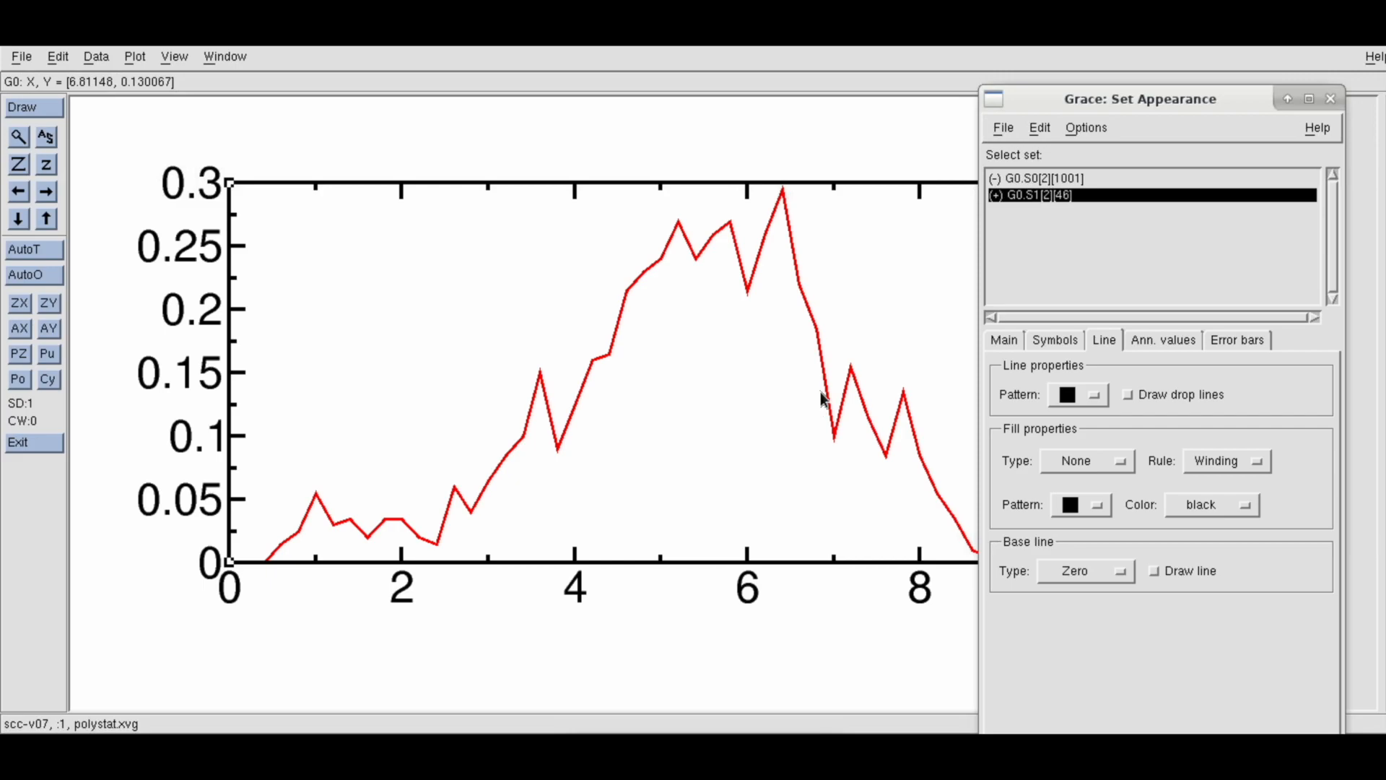
left_click(1331, 99)
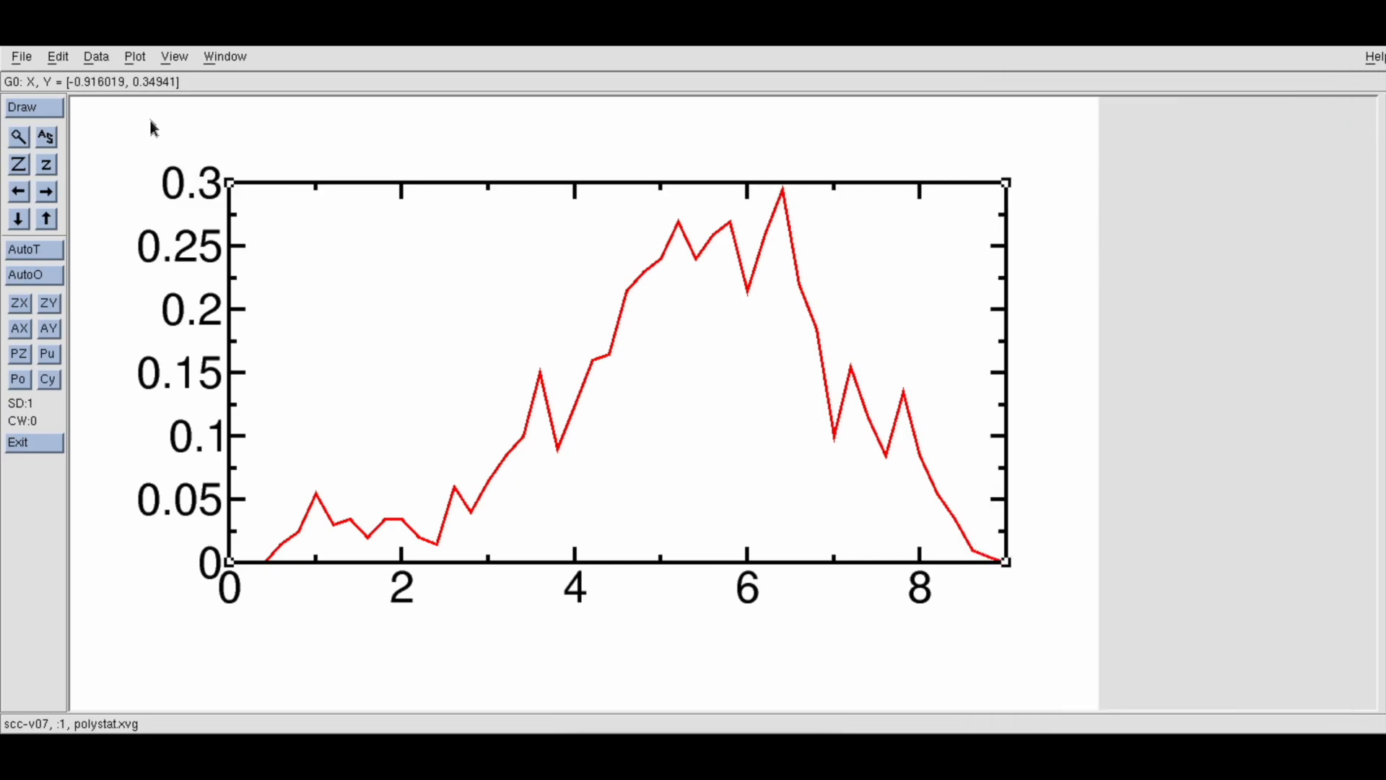
Reopen the histogram transformation and select the existing histogram set G0.S1 as the destination
left_click(103, 58)
mouse_move(117, 114)
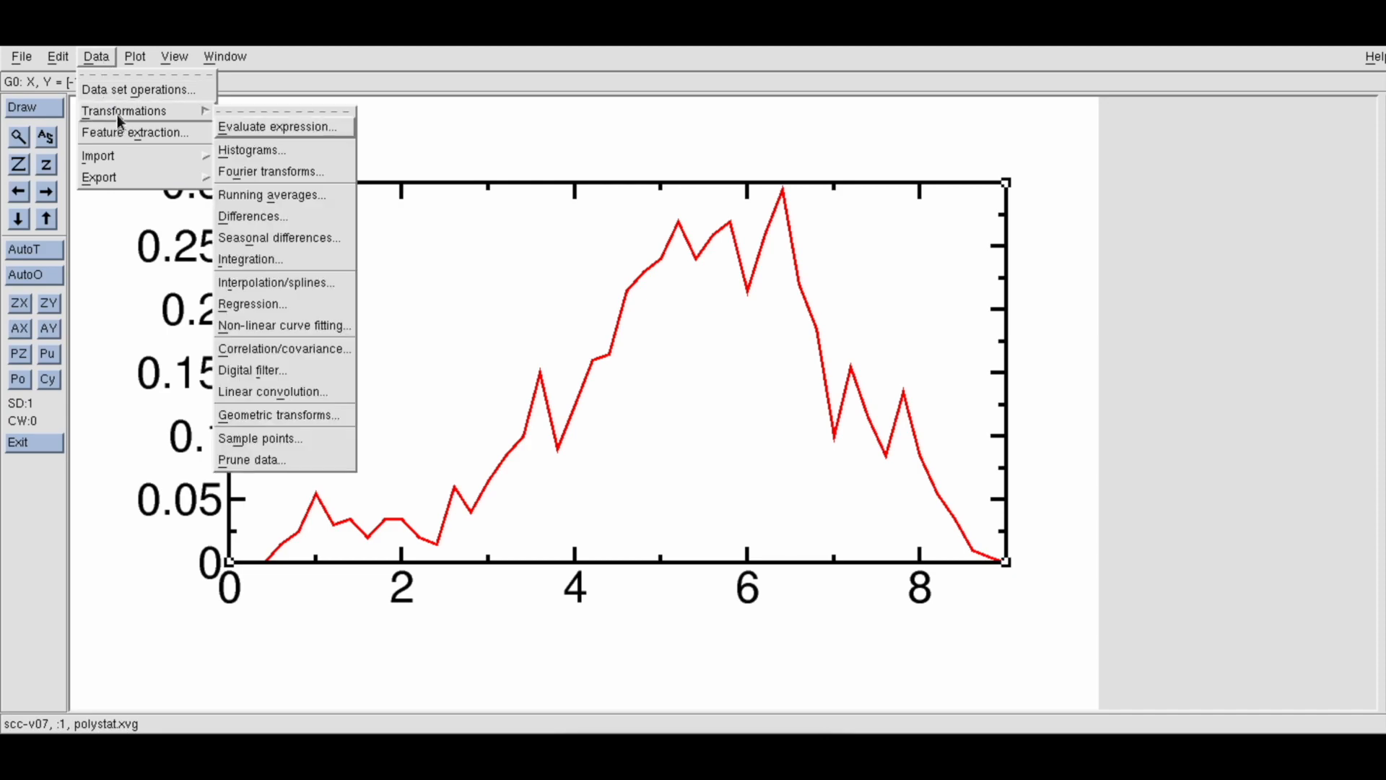
left_click(249, 151)
left_click_drag(810, 130, 936, 103)
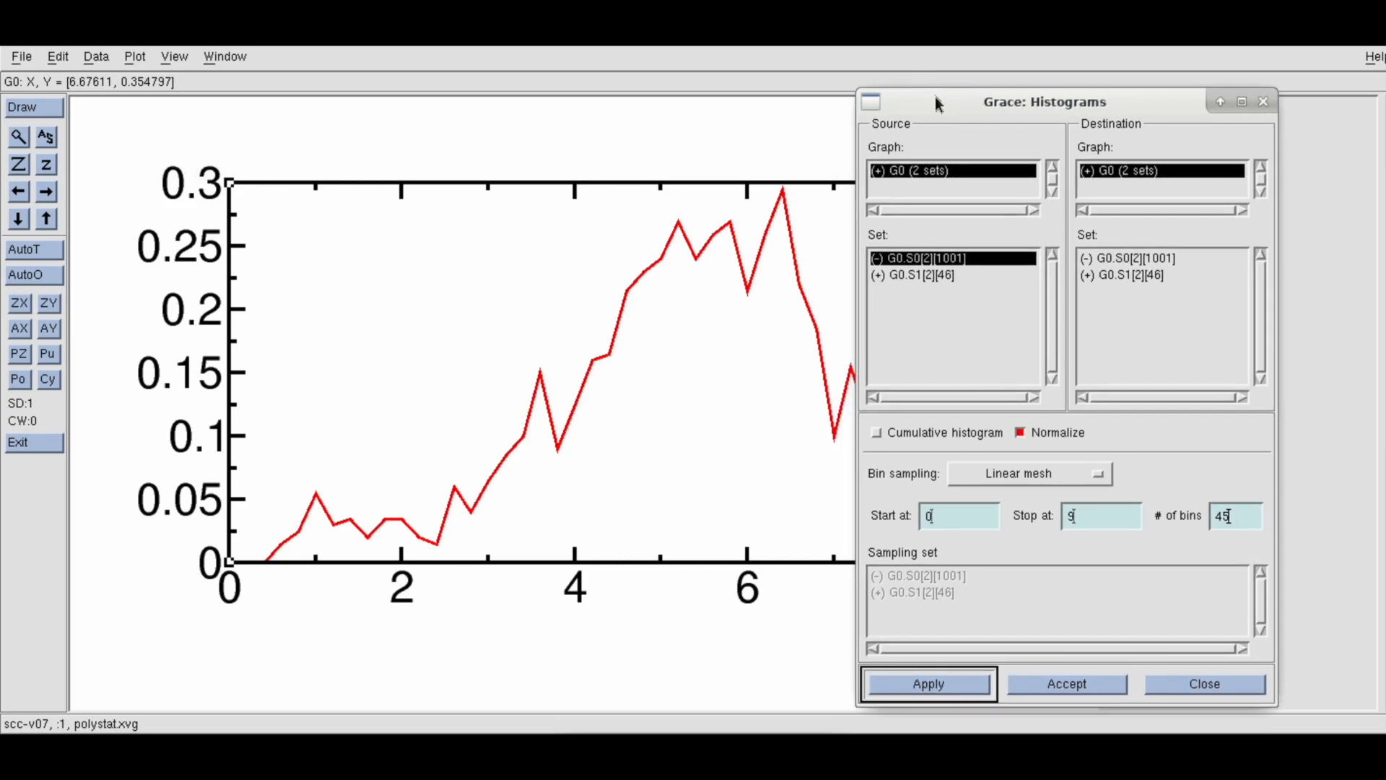
left_click(1141, 274)
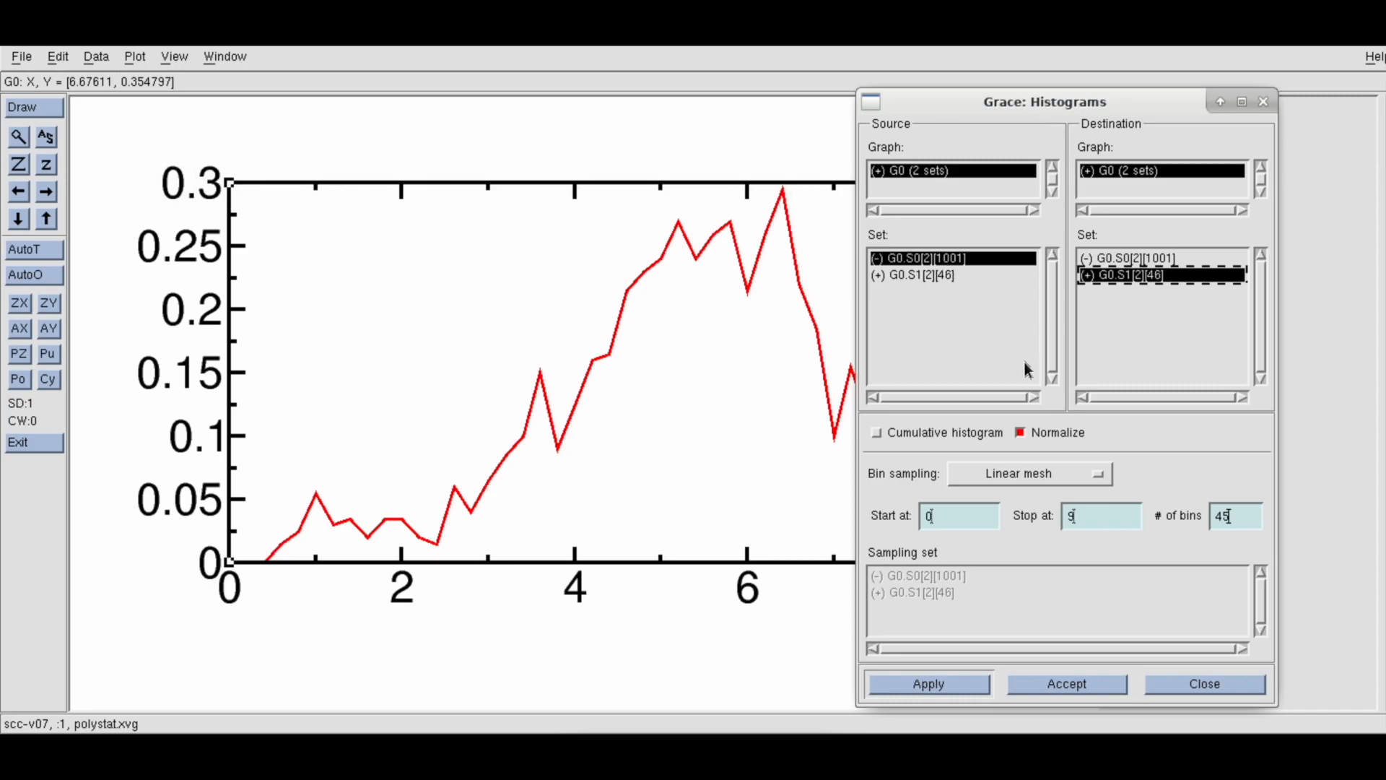
Recompute the histogram with 90 bins and move the dialog aside to expose the plot
left_click(1248, 522)
key("BackSpace")
key("BackSpace")
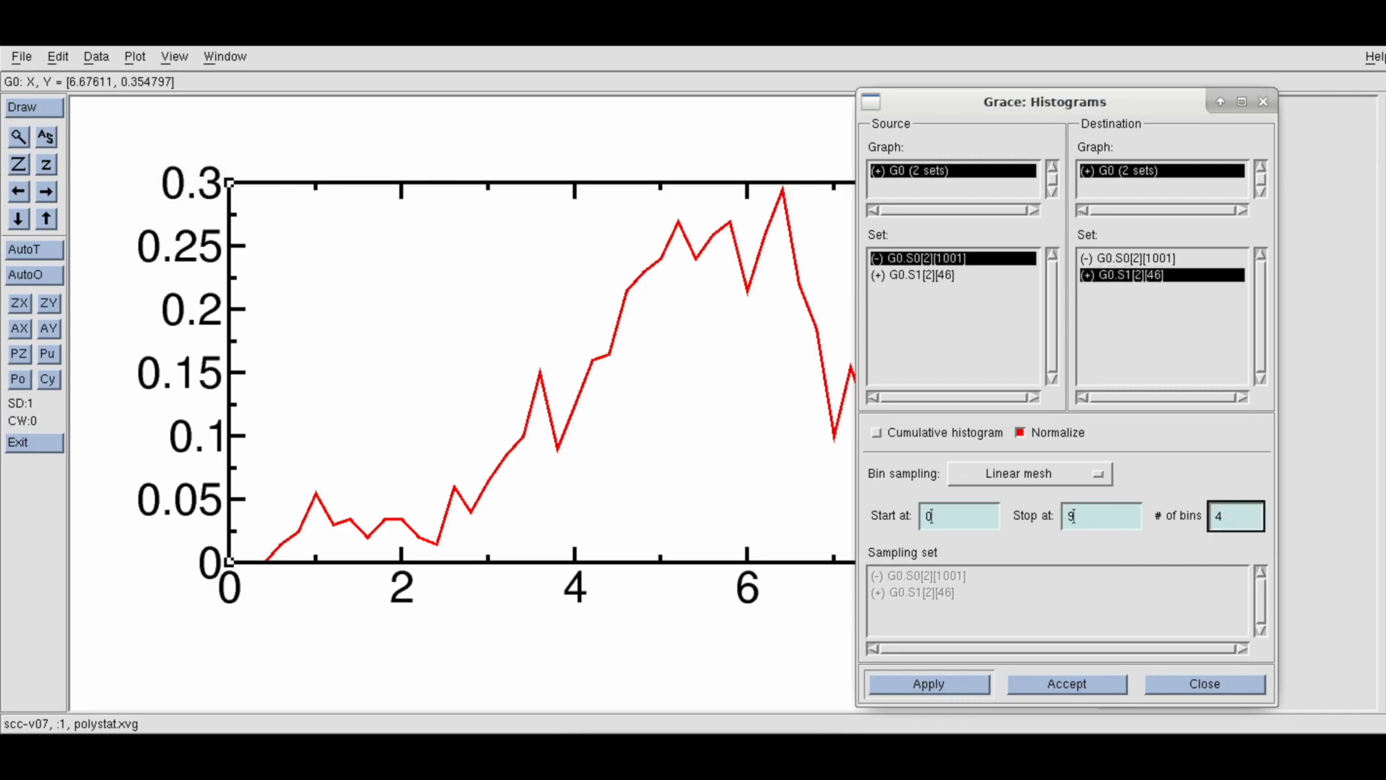
type("90")
left_click(946, 682)
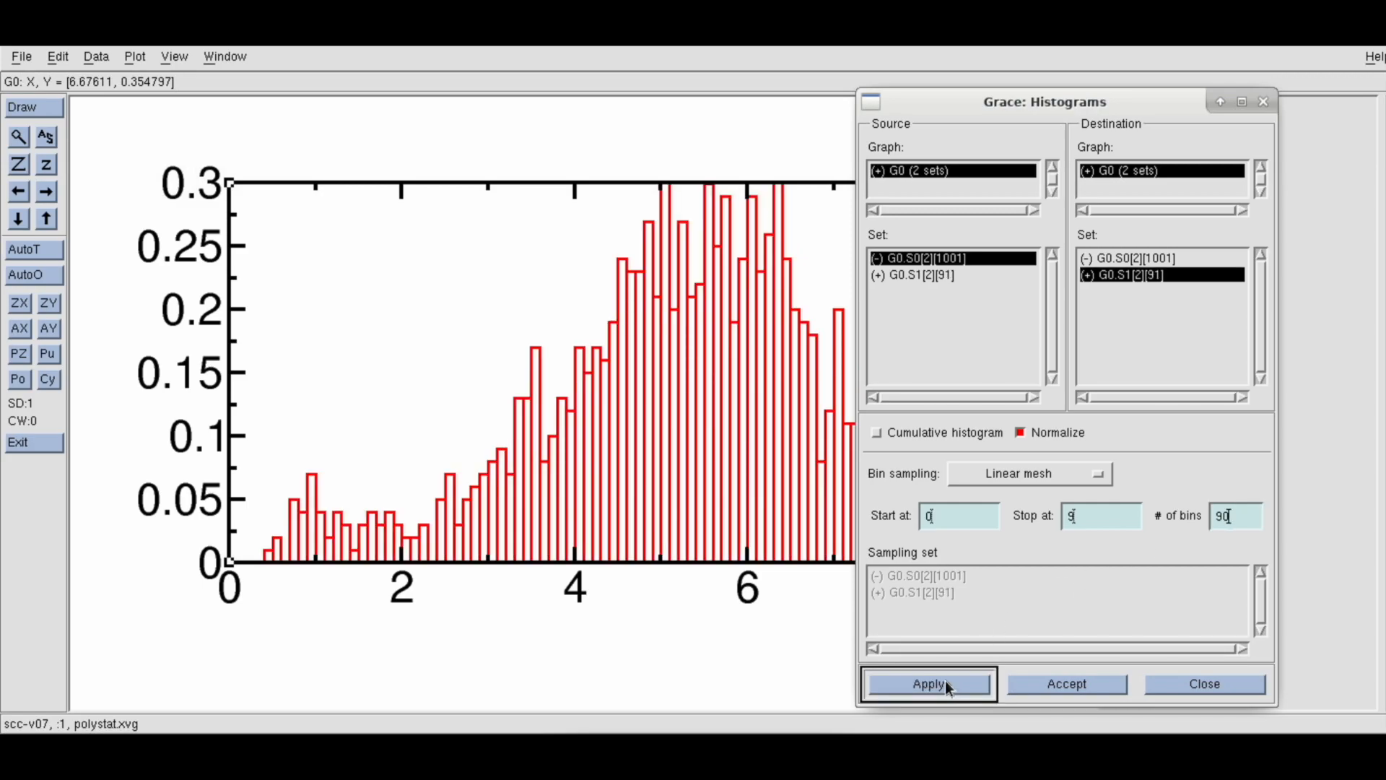
left_click_drag(945, 101, 1049, 125)
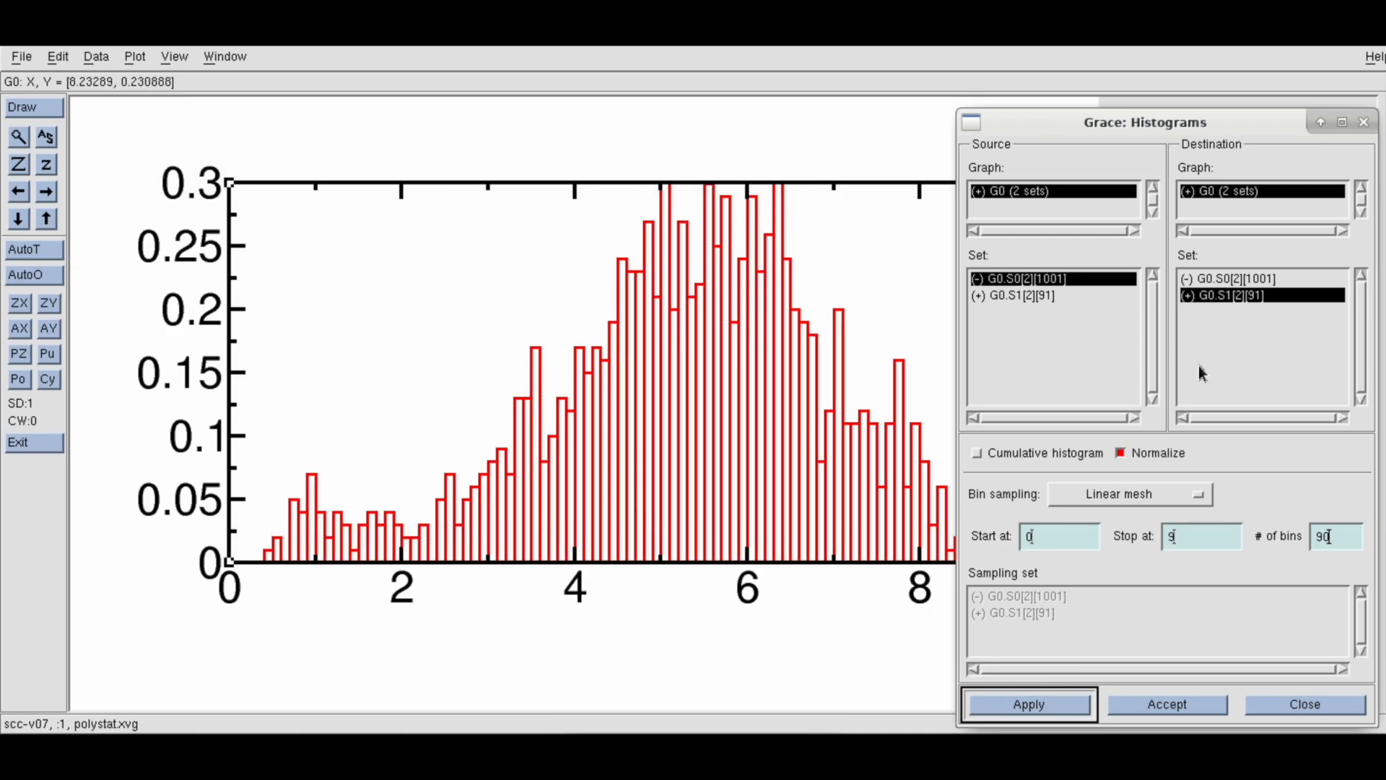
Recompute the histogram with 20 bins and close the Histograms dialog
left_click(1339, 537)
key("BackSpace")
key("BackSpace")
type("1")
key("BackSpace")
type("20")
left_click(1071, 701)
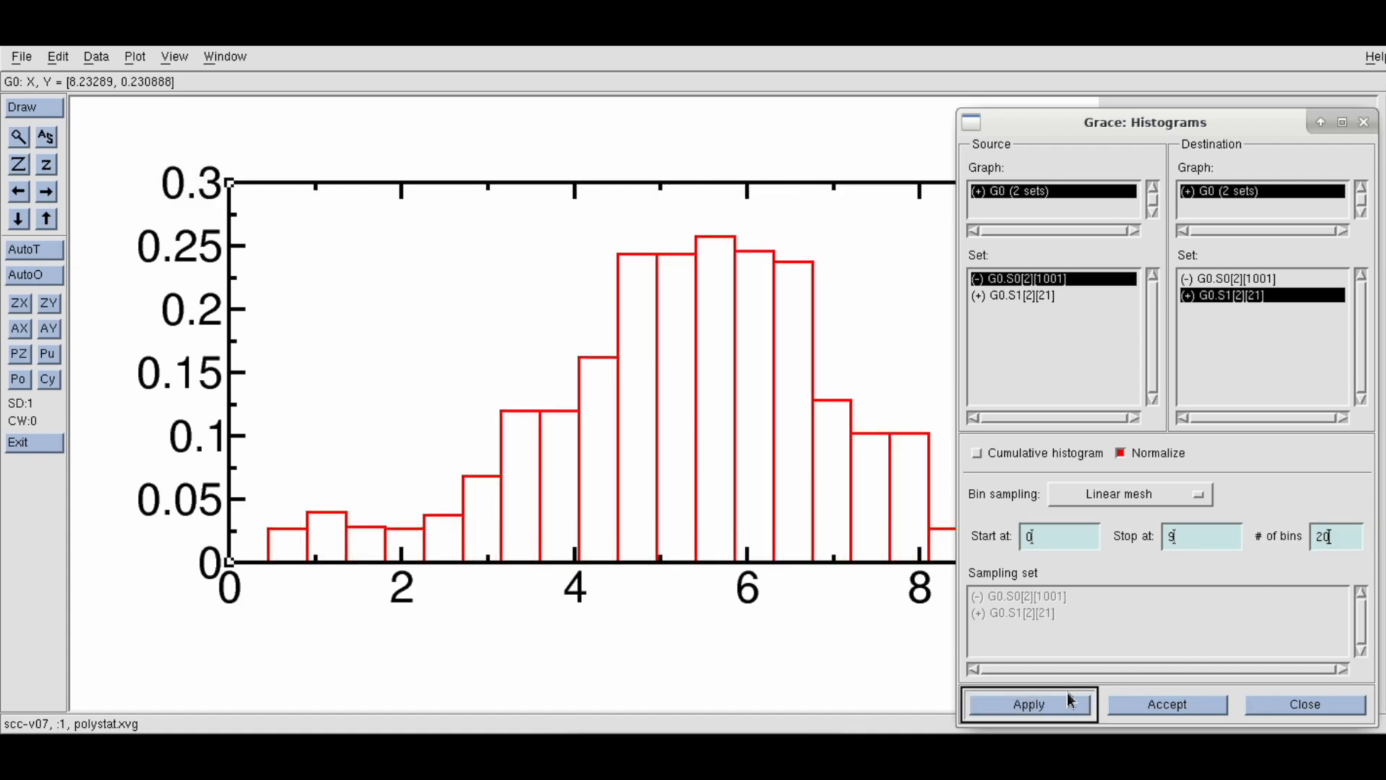
mouse_move(1092, 124)
left_mouse_down()
mouse_move(1154, 124)
mouse_move(1093, 124)
left_mouse_up()
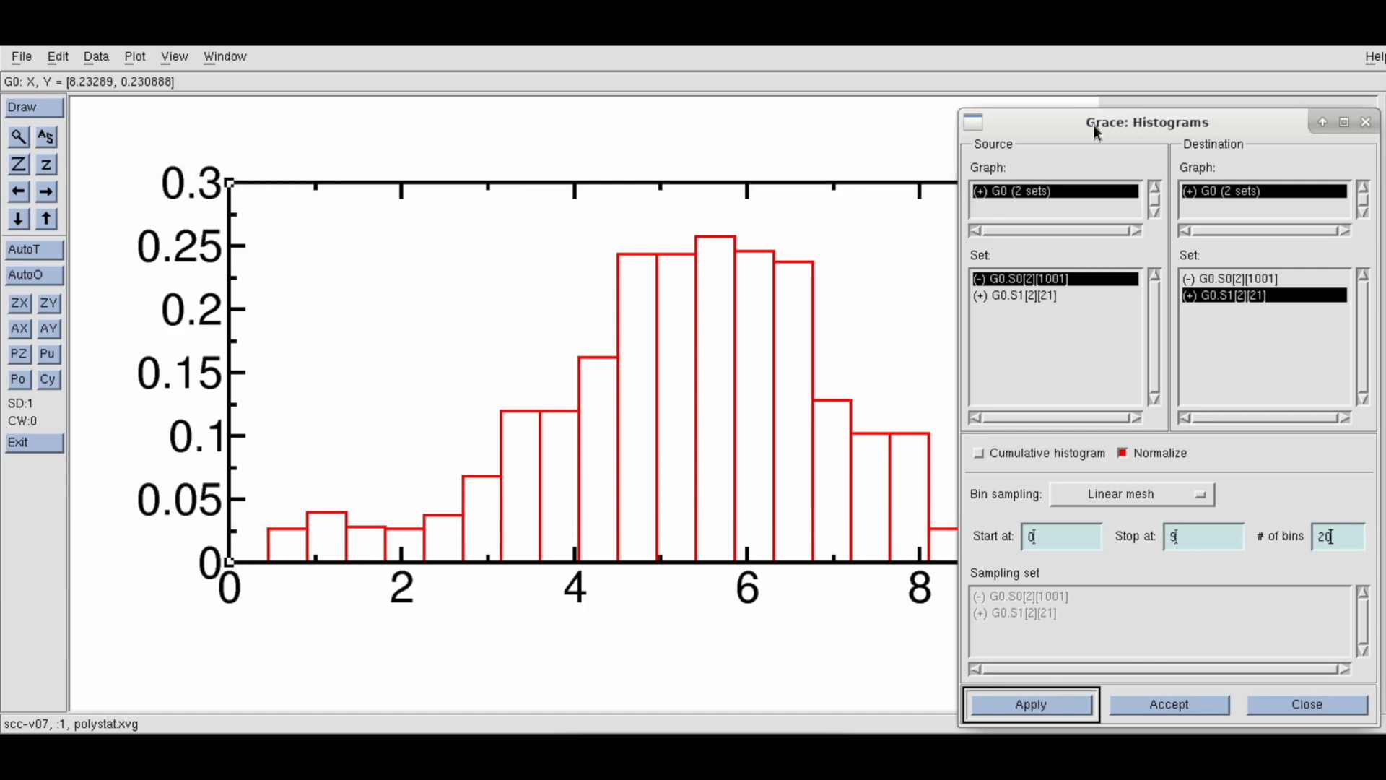
left_click(1365, 122)
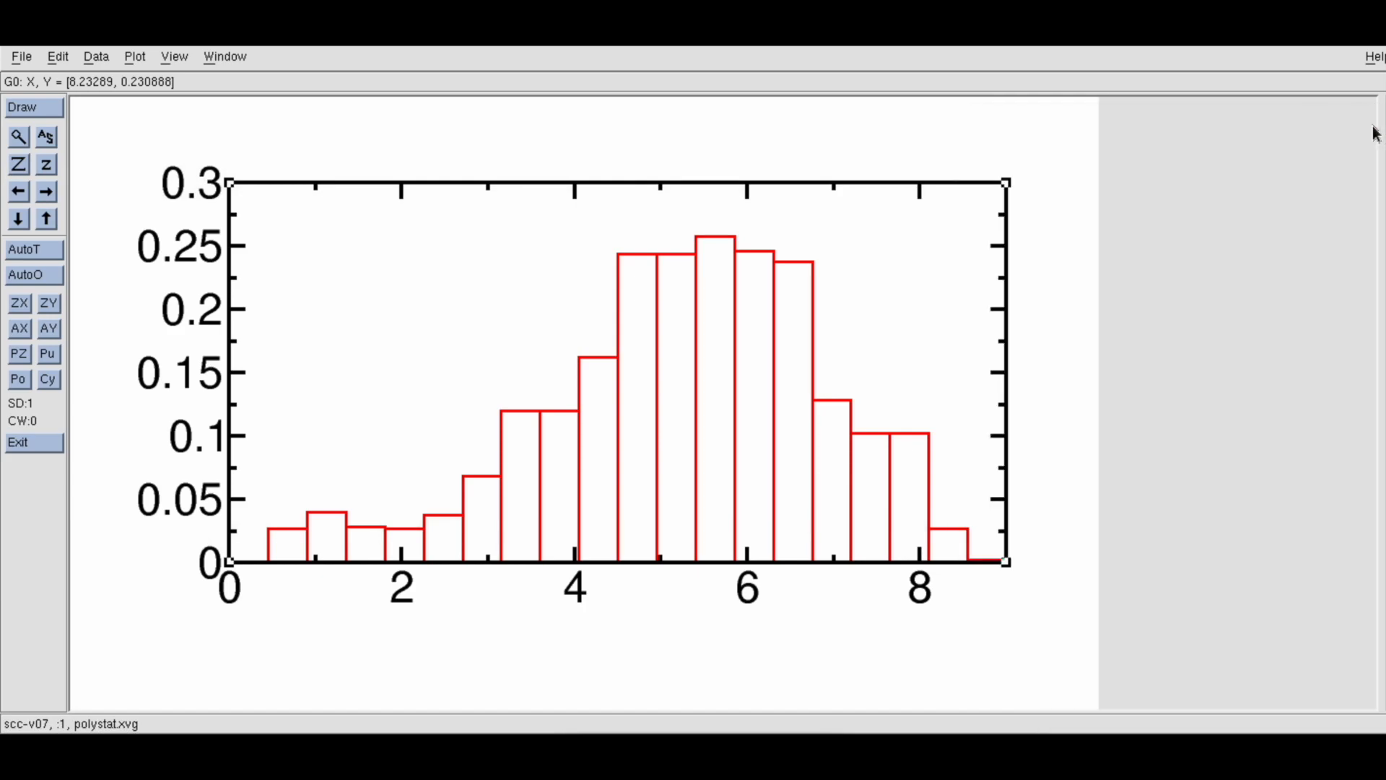